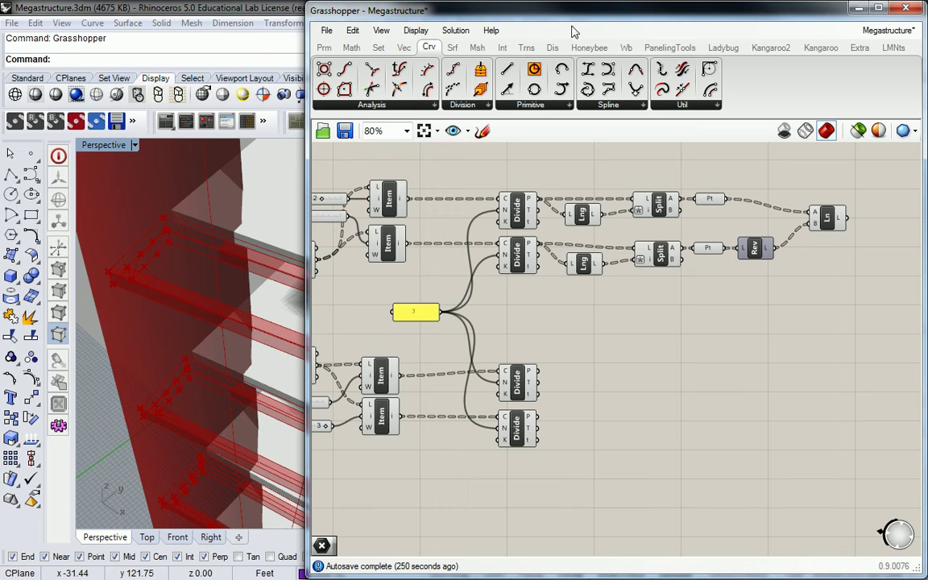
- Add a Point List component with size 1 and use it to number the points of the lower pair's first Divide component
drag(600, 70, 597, 355)
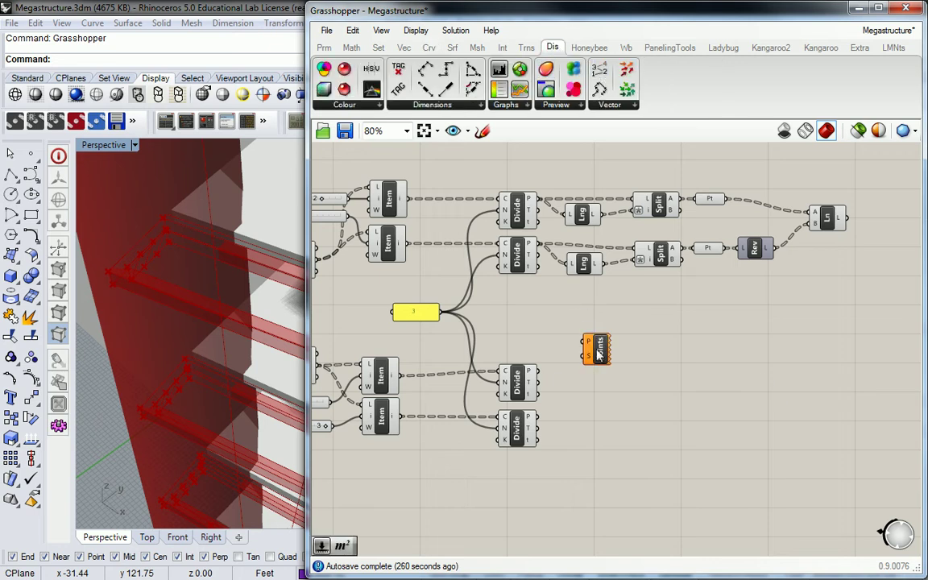
right_click(589, 357)
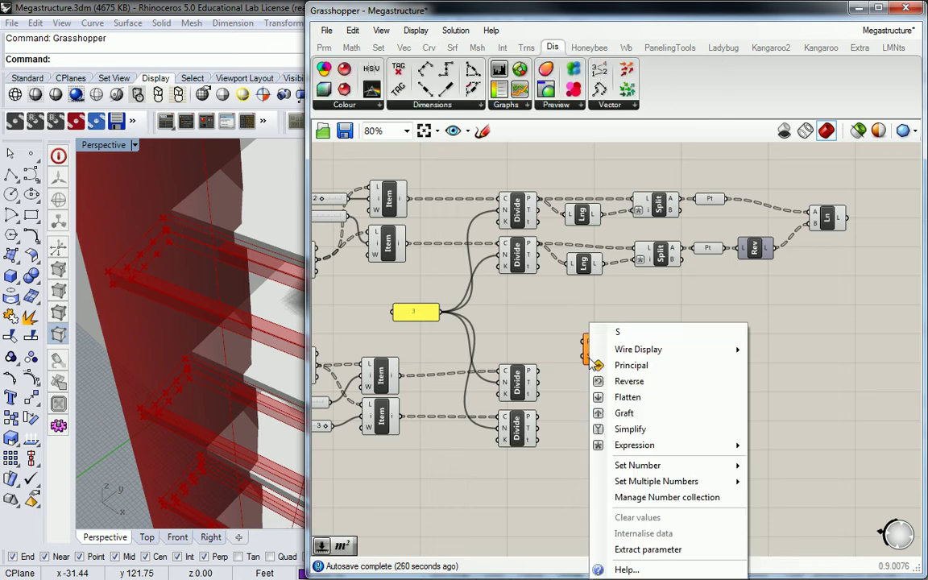
mouse_move(647, 470)
text(1)
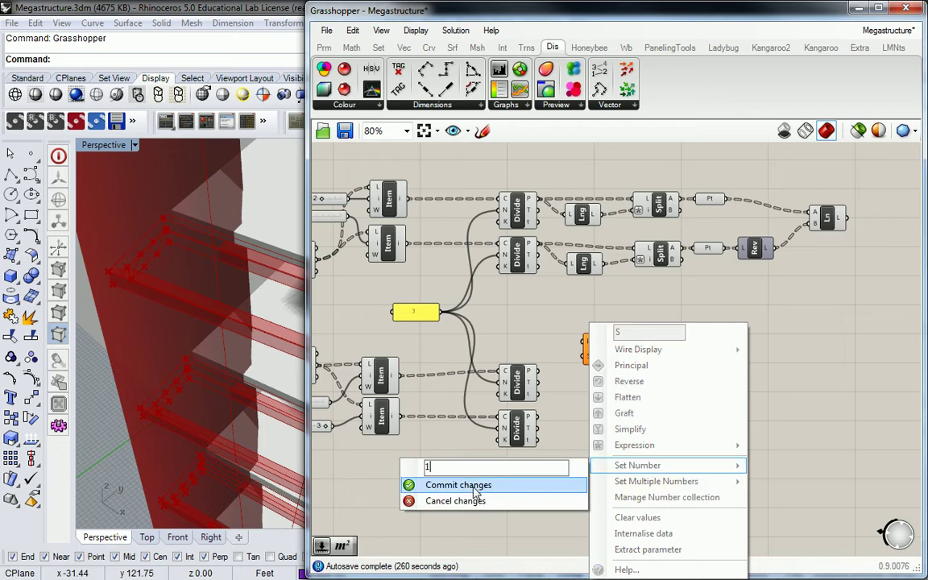
click(458, 484)
drag(539, 372, 586, 342)
right_drag(193, 298, 214, 317)
scroll(214, 318, up, 5)
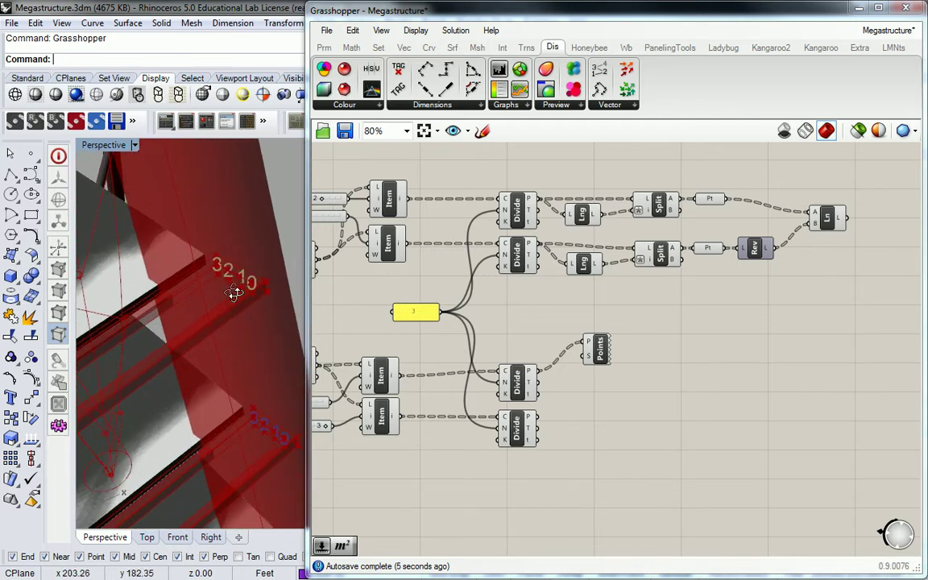
click(266, 312)
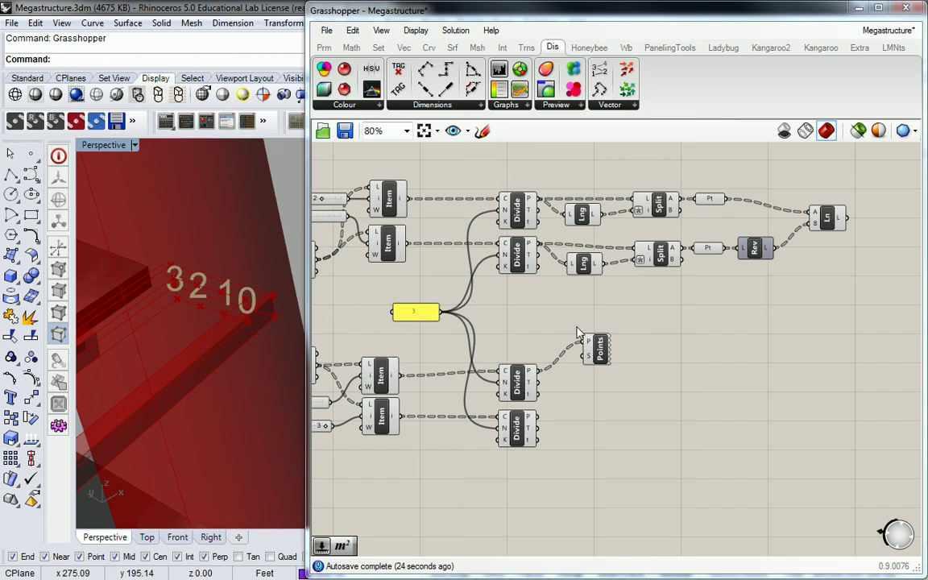
- Feed the points of the lowest Divide component into the Point List instead to compare their numbering
drag(599, 350, 599, 342)
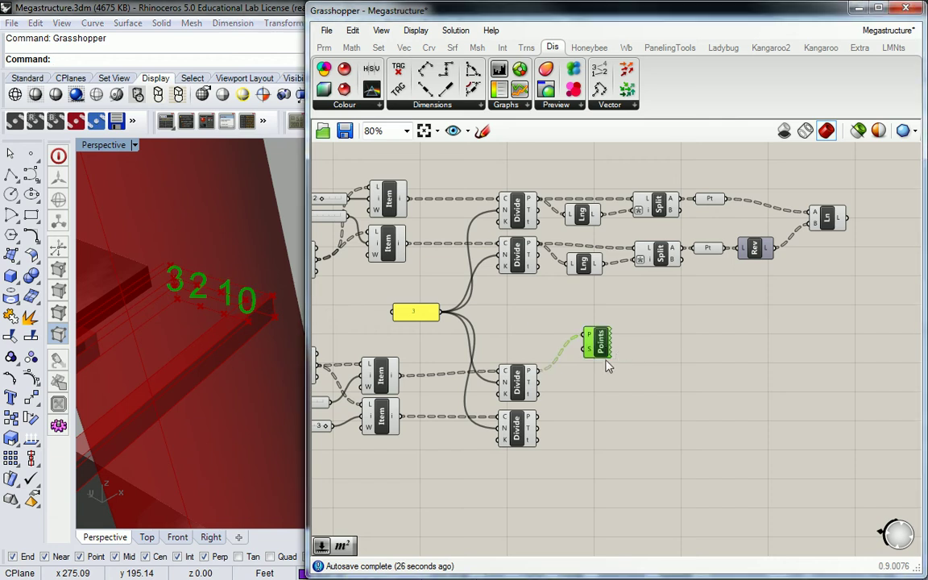
drag(538, 418, 585, 336)
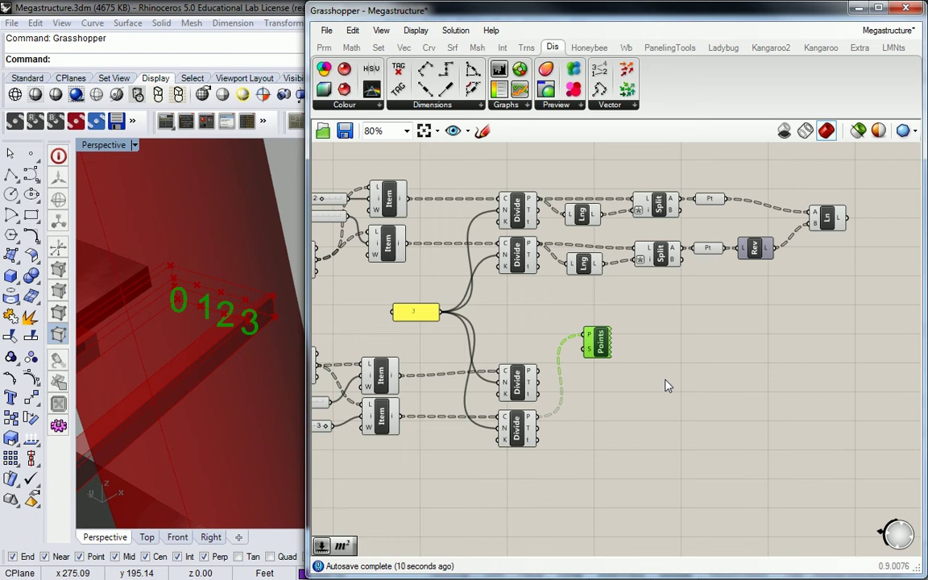
click(638, 352)
drag(600, 347, 602, 492)
click(554, 356)
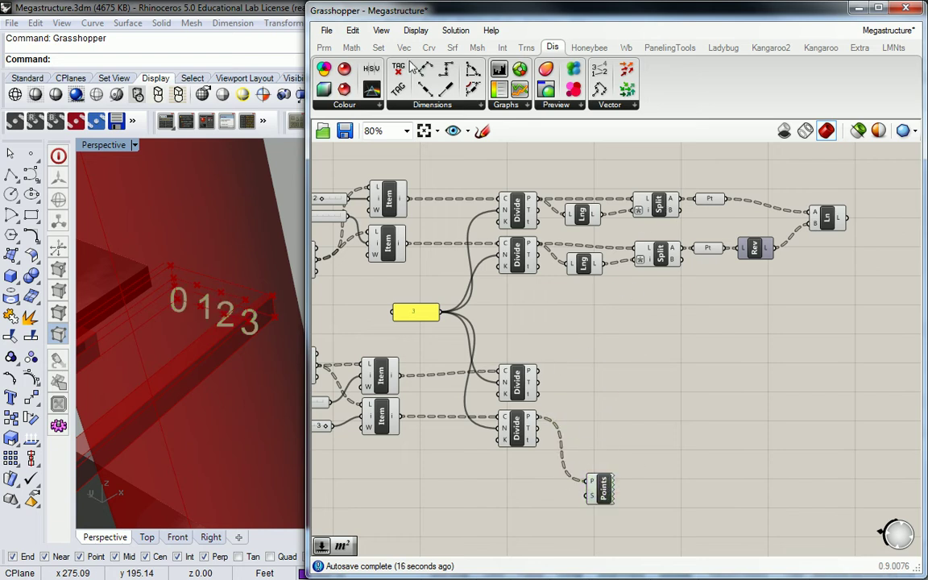
- Add a Split List component and feed it the points from the lower pair's first Divide component
click(351, 47)
click(378, 47)
click(393, 105)
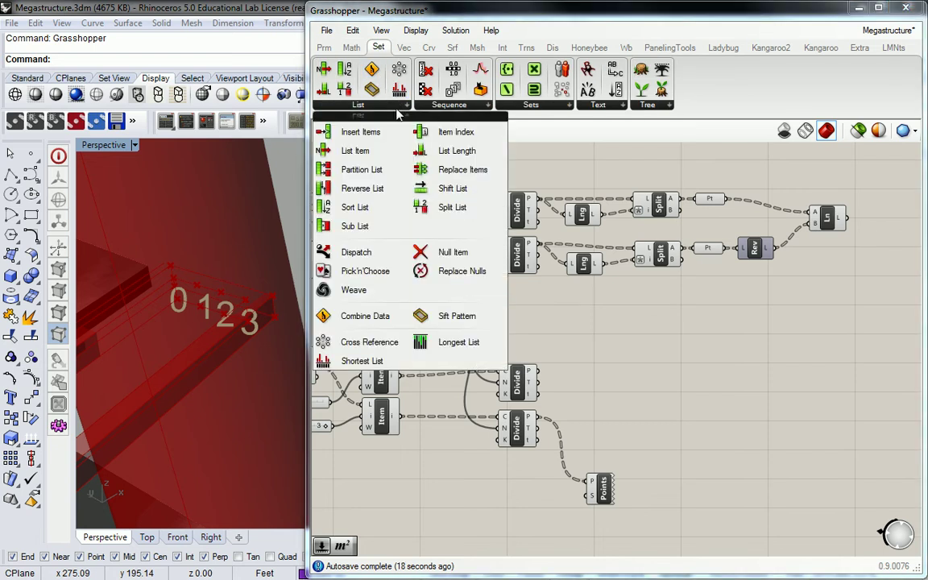
click(443, 162)
click(591, 377)
drag(592, 379, 621, 372)
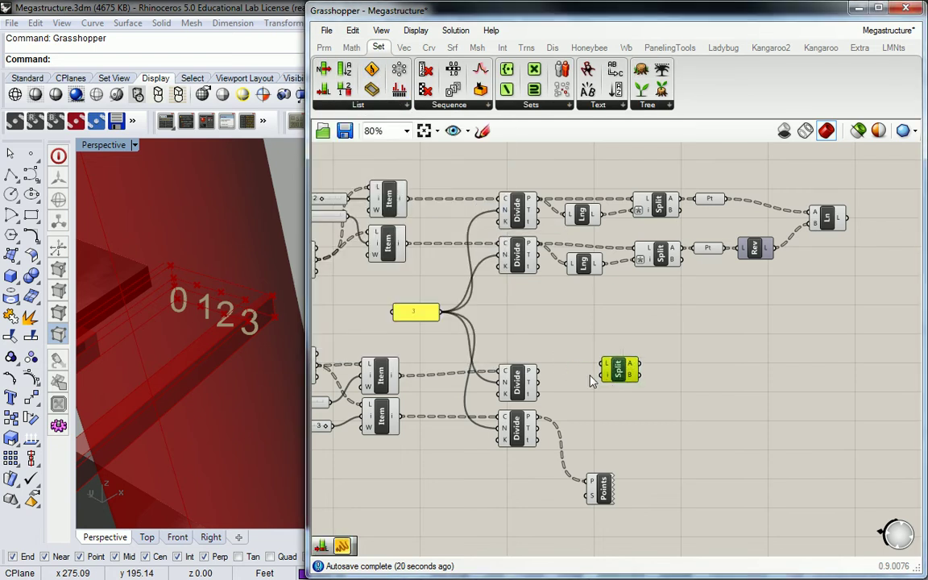
drag(538, 371, 607, 370)
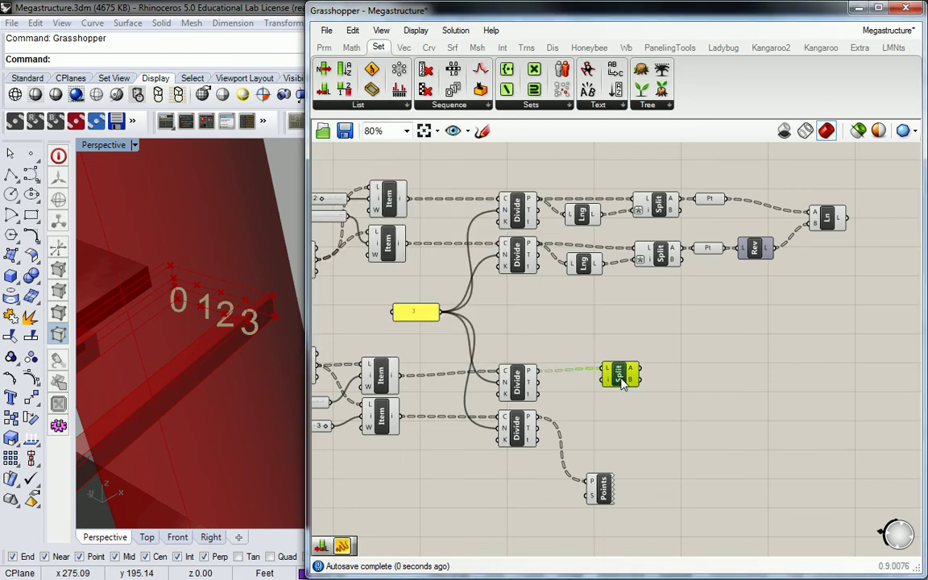
- Add a text panel containing 1 and connect it to the new Split List's index input
click(324, 48)
drag(503, 92, 525, 362)
double_click(531, 371)
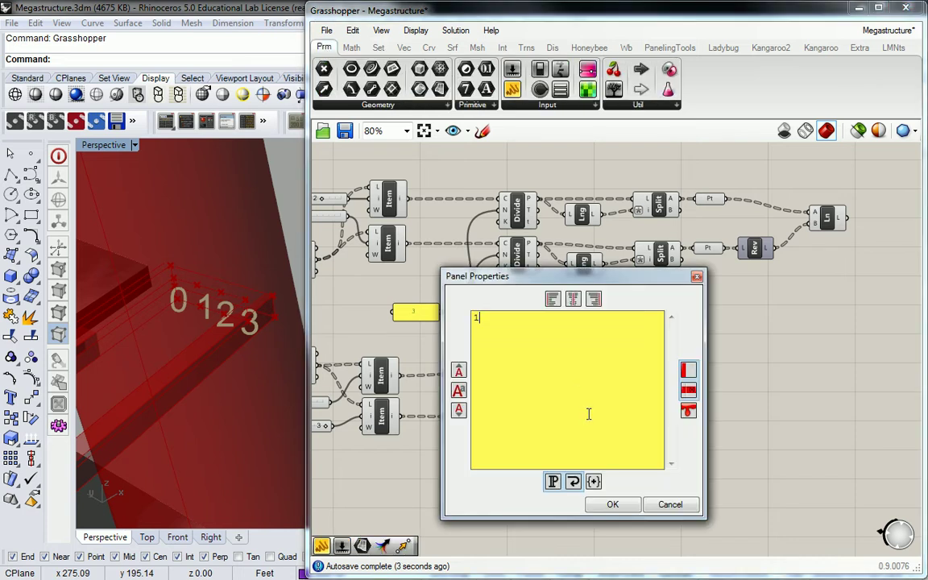
click(612, 505)
drag(629, 427, 650, 379)
scroll(564, 379, up, 3)
scroll(652, 379, down, 2)
right_drag(668, 382, 610, 379)
click(612, 374)
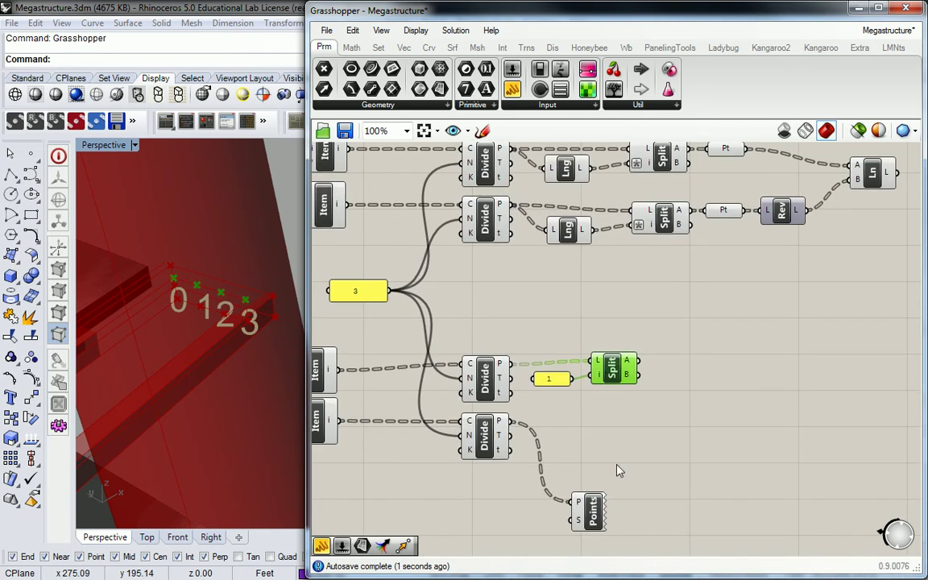
- Check the new Split List's A and B outputs in turn by connecting each to the Point List
drag(590, 505, 703, 494)
drag(638, 361, 688, 490)
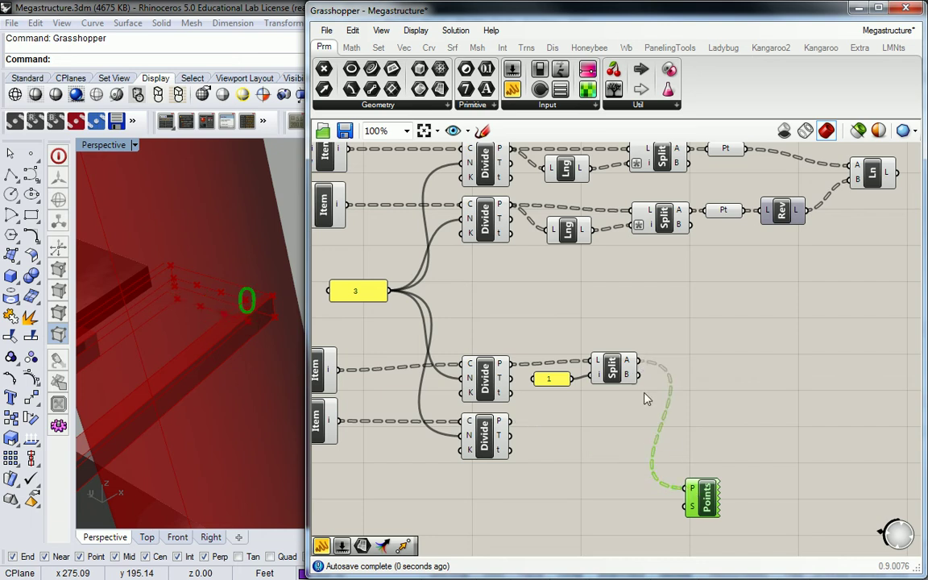
drag(639, 374, 689, 489)
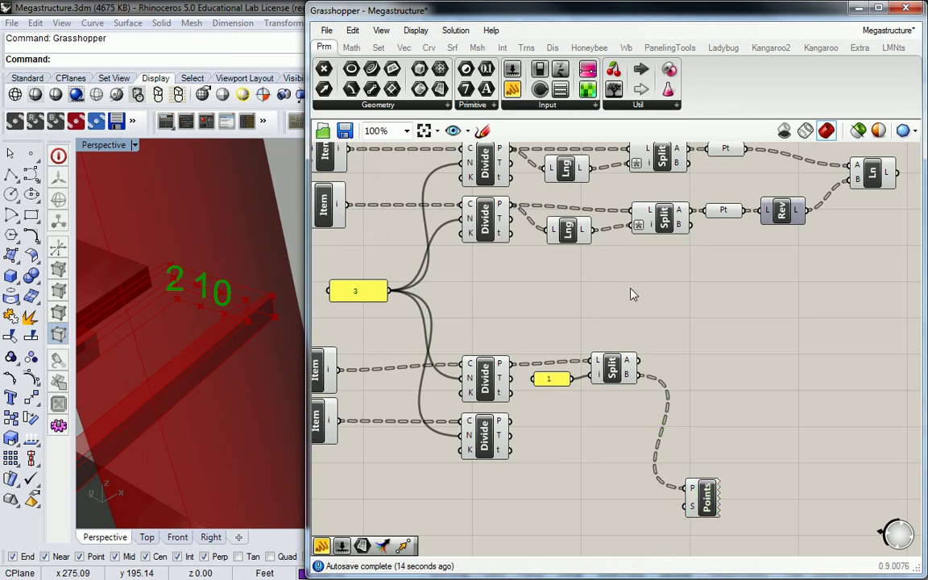
- Duplicate the Split List with its index panel of 1 and feed it the points from the lowest Divide component
drag(629, 288, 552, 405)
key(ctrl+c)
key(ctrl+v)
drag(616, 380, 603, 436)
click(545, 416)
drag(510, 420, 589, 426)
right_drag(699, 411, 656, 419)
- Delete the Point List component
drag(663, 501, 760, 459)
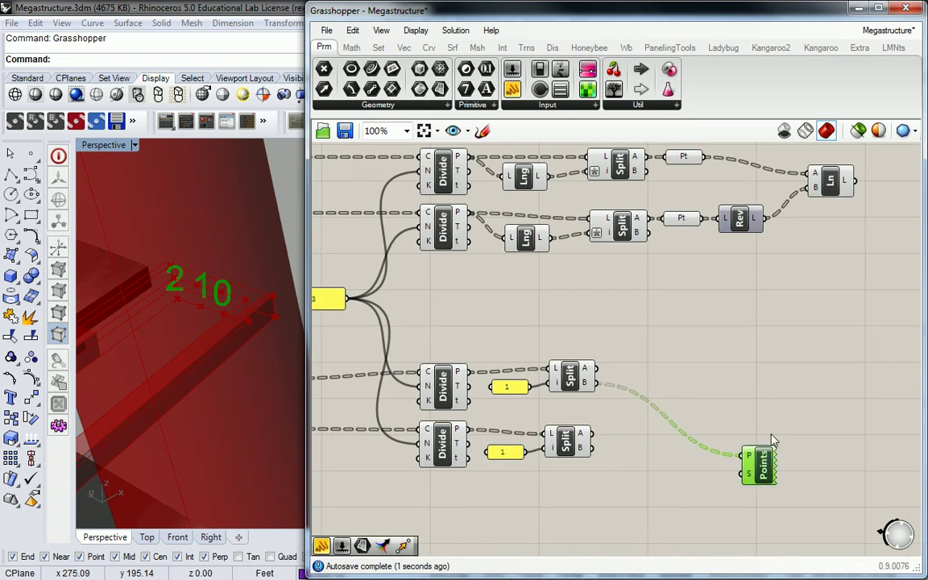
right_drag(746, 400, 693, 414)
key(Delete)
- Duplicate the Reverse List and Line components and place the copies beside the two lower Split Lists
click(776, 195)
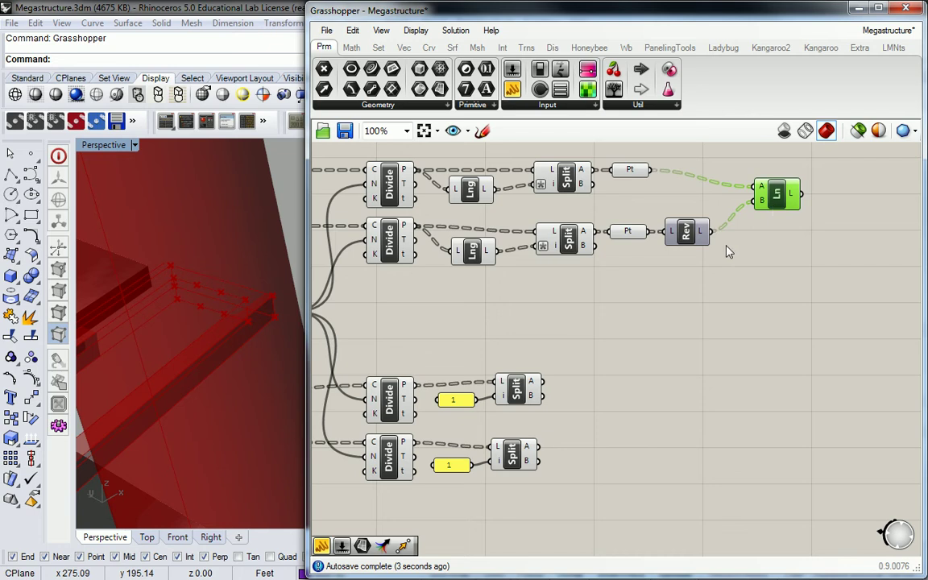
shift+click(686, 232)
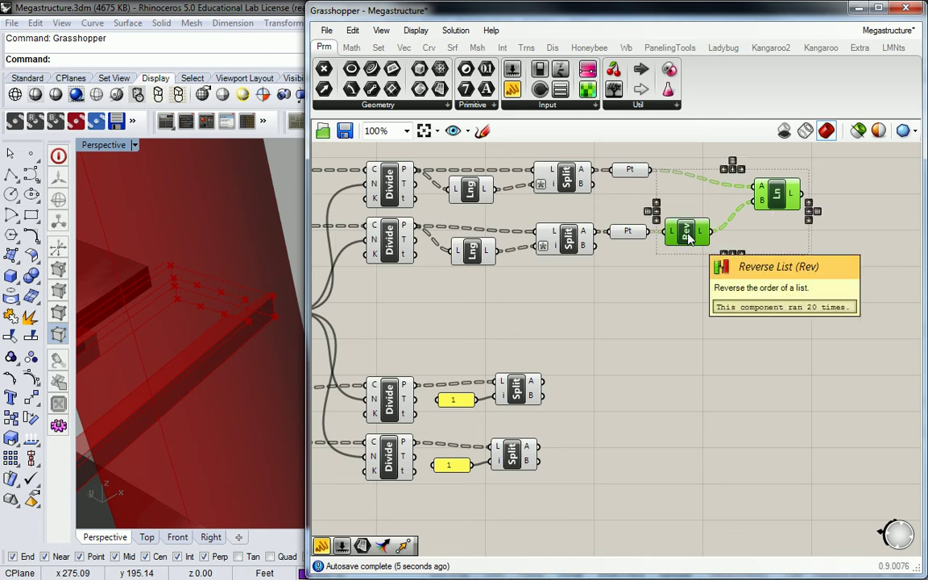
key(ctrl+c)
key(ctrl+v)
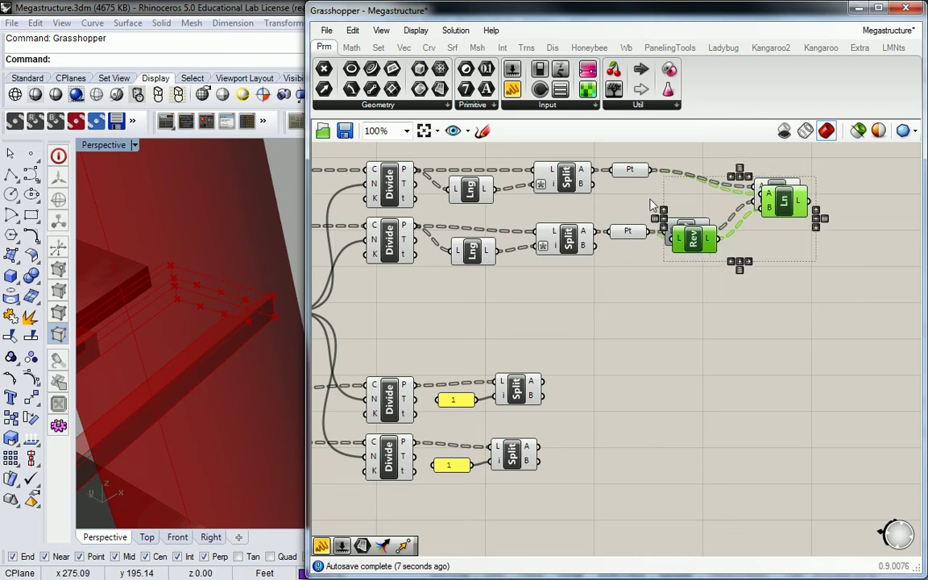
drag(687, 236, 600, 460)
- With the solver temporarily locked, connect the upper Split List's B output to the copied Line's A input and the lower one's B to the Reverse List
click(513, 309)
right_click(513, 308)
click(564, 450)
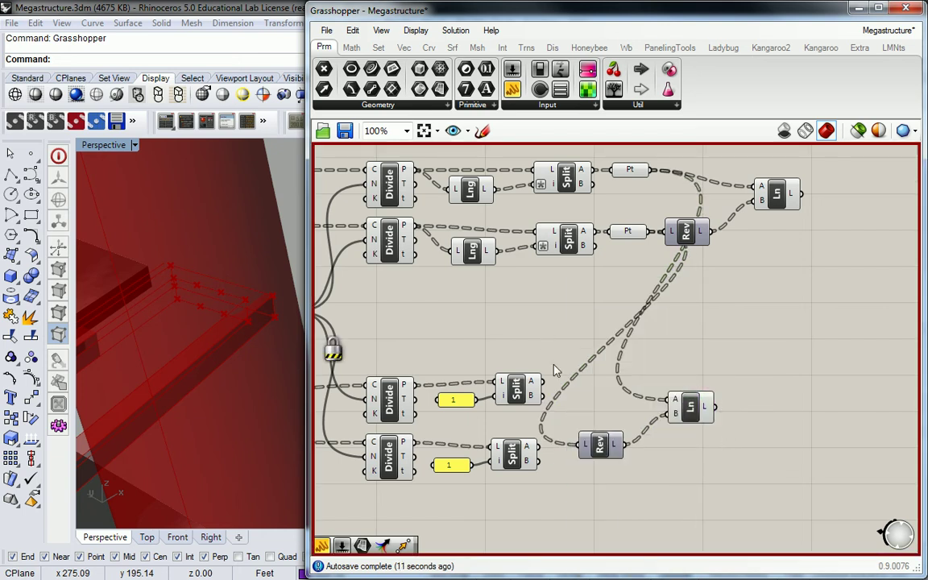
drag(542, 395, 672, 399)
drag(538, 462, 583, 445)
right_click(642, 369)
click(656, 497)
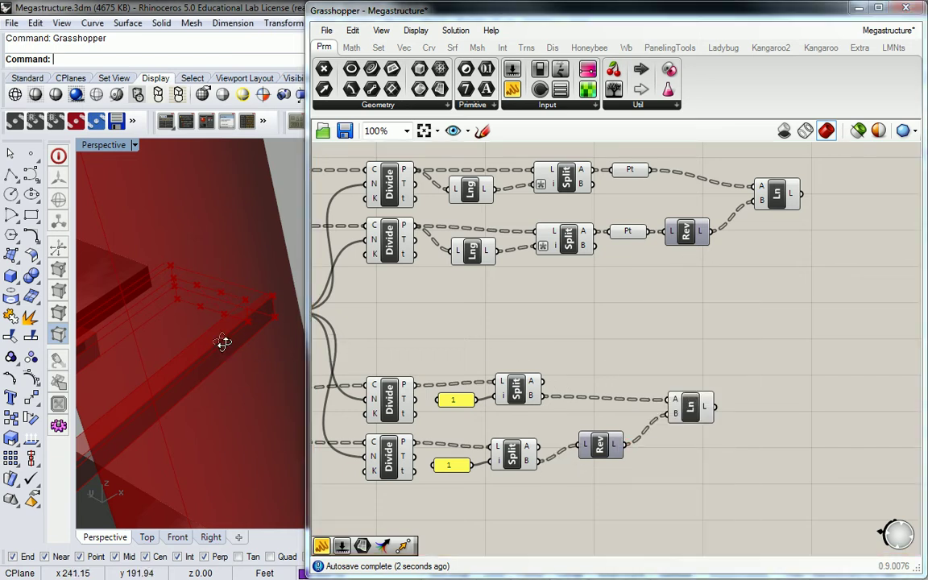
- Examine the lines generated by the copied Line component and compare the data structure of both Line outputs
right_drag(224, 347, 212, 323)
scroll(212, 323, up, 4)
click(691, 409)
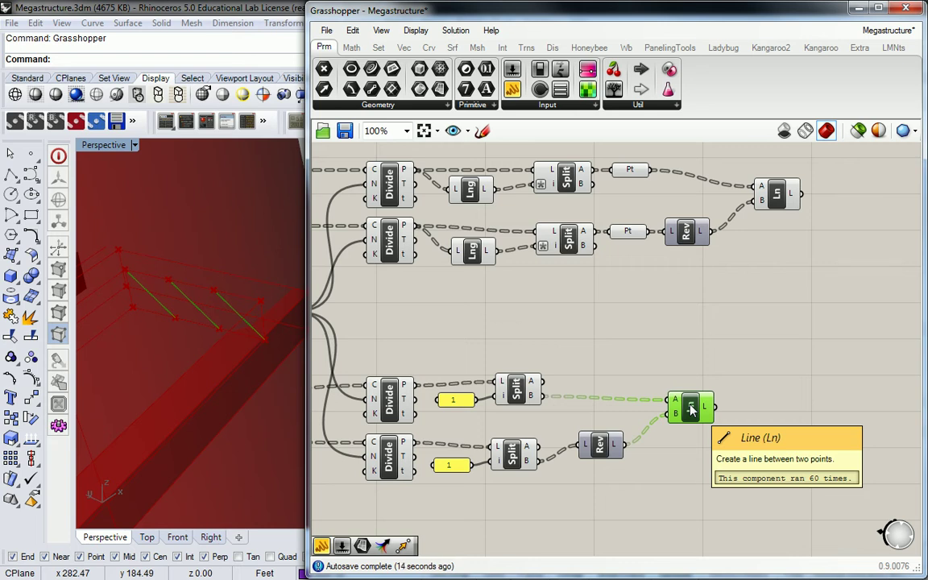
right_drag(656, 348, 734, 233)
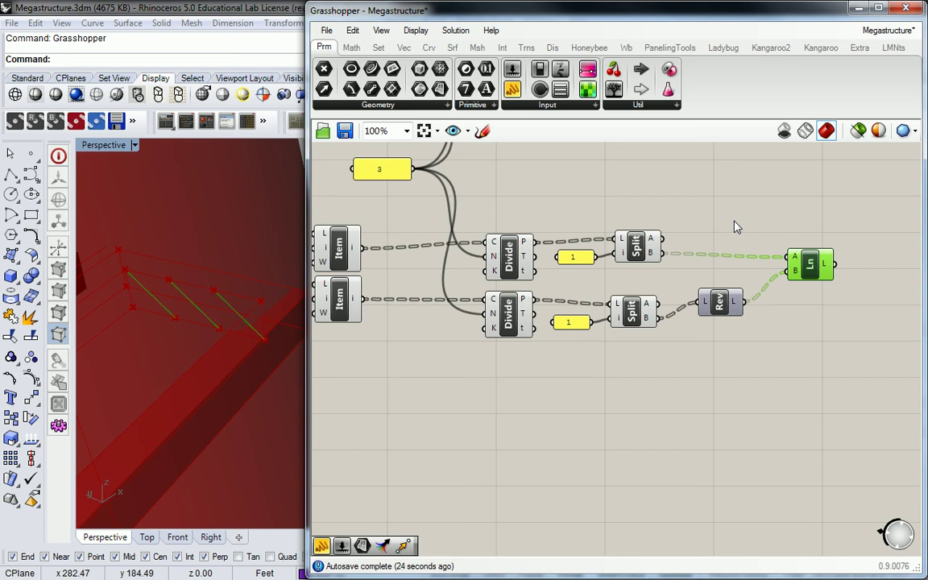
mouse_move(832, 267)
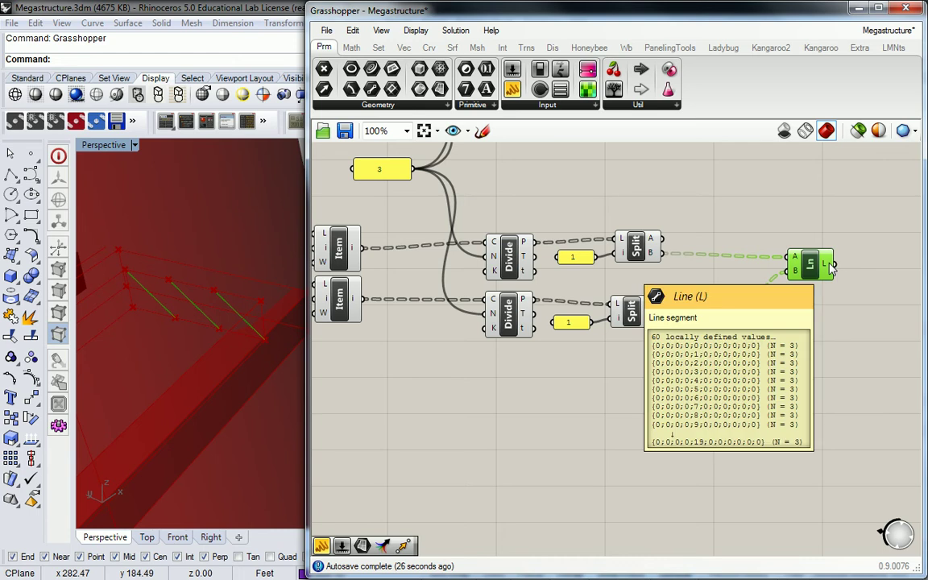
scroll(832, 268, down, 4)
scroll(747, 248, up, 3)
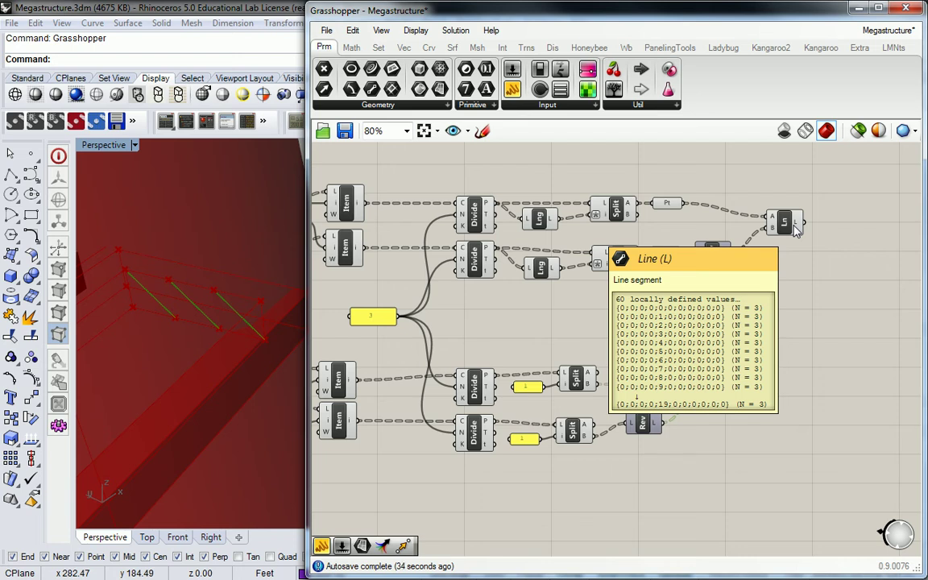
- Add a Ruled Surface component with the upper Line output as A and the lower Line output as B
click(452, 46)
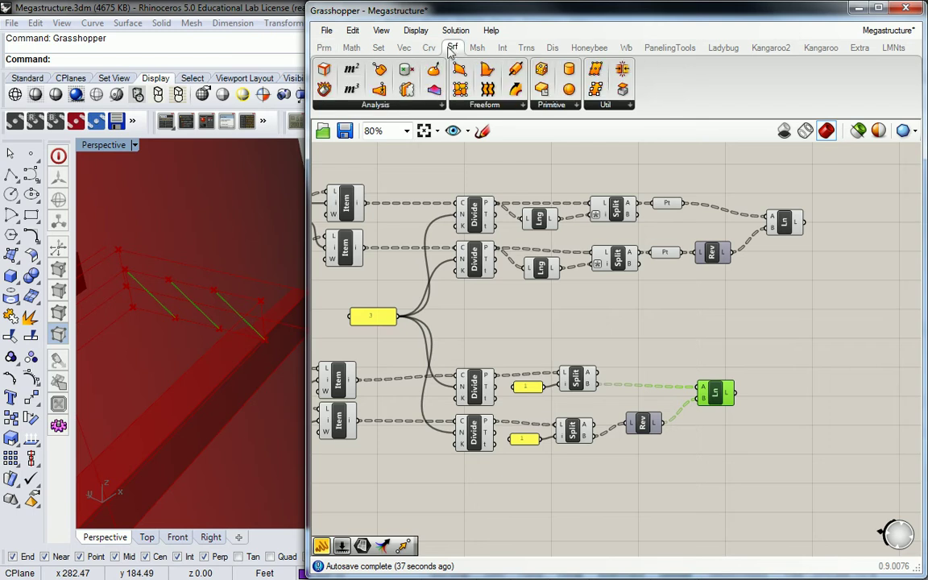
click(451, 106)
click(548, 192)
click(874, 307)
drag(801, 222, 859, 297)
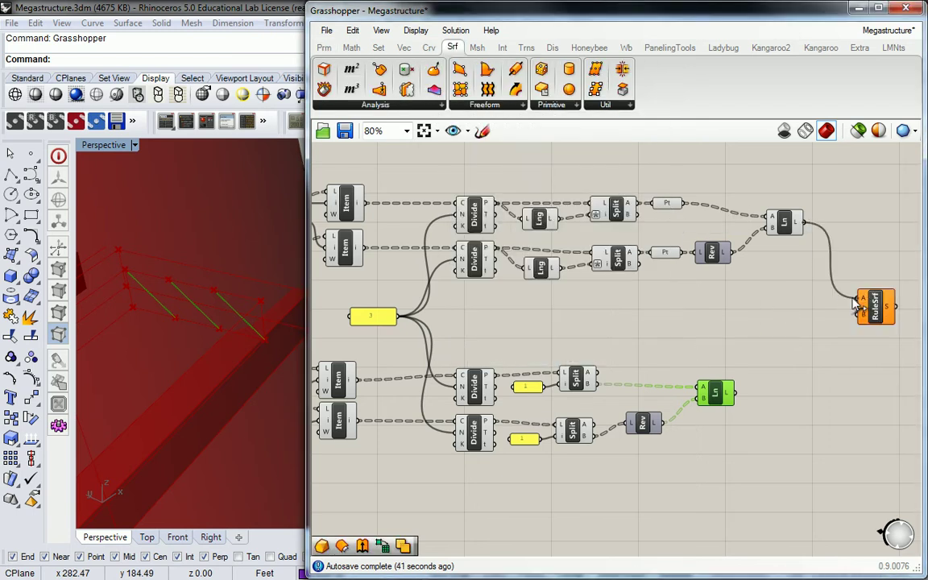
drag(735, 393, 868, 316)
- Inspect the ruled surfaces along the beams in the perspective view
scroll(215, 324, down, 5)
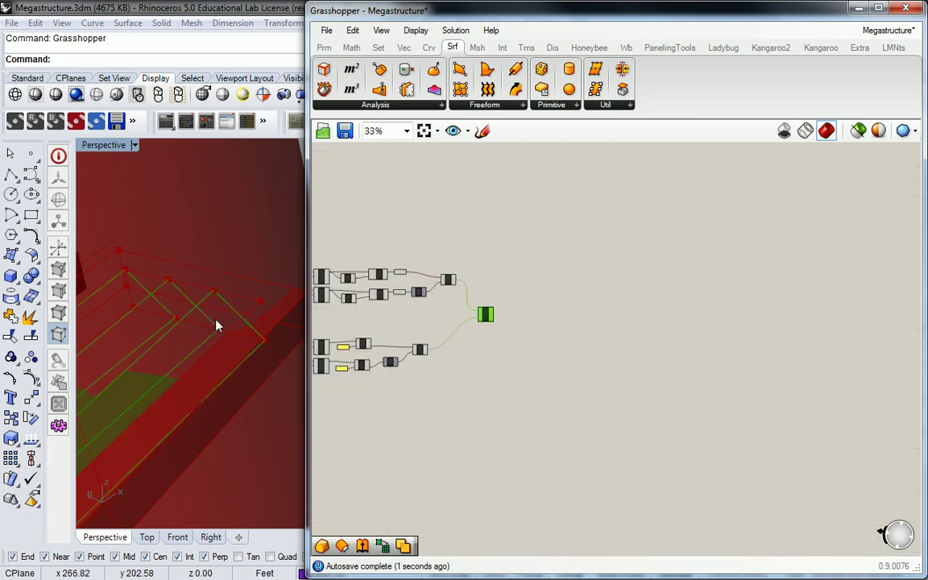
scroll(215, 323, down, 10)
middle_click(160, 382)
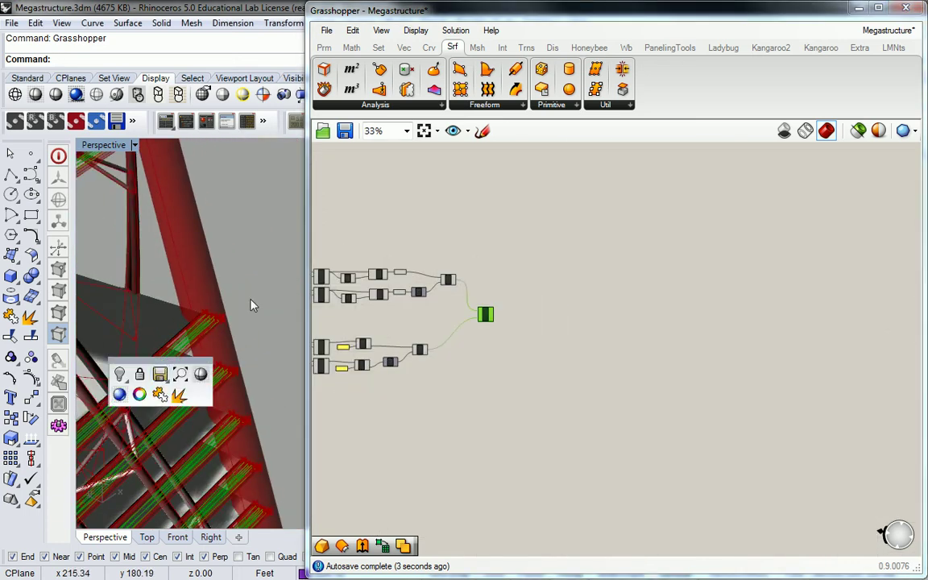
scroll(260, 307, up, 2)
right_drag(197, 377, 233, 270)
scroll(230, 271, up, 5)
scroll(556, 318, up, 5)
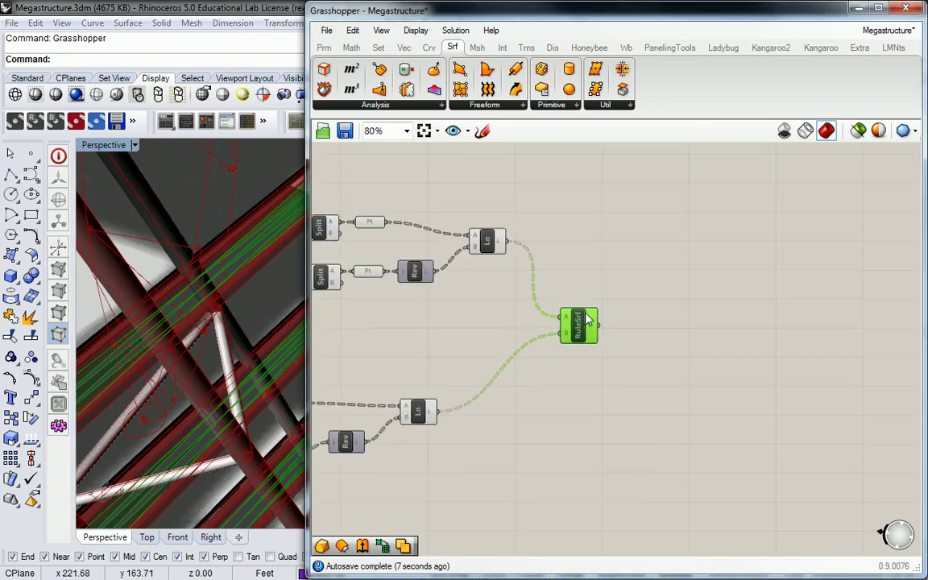
scroll(572, 329, down, 3)
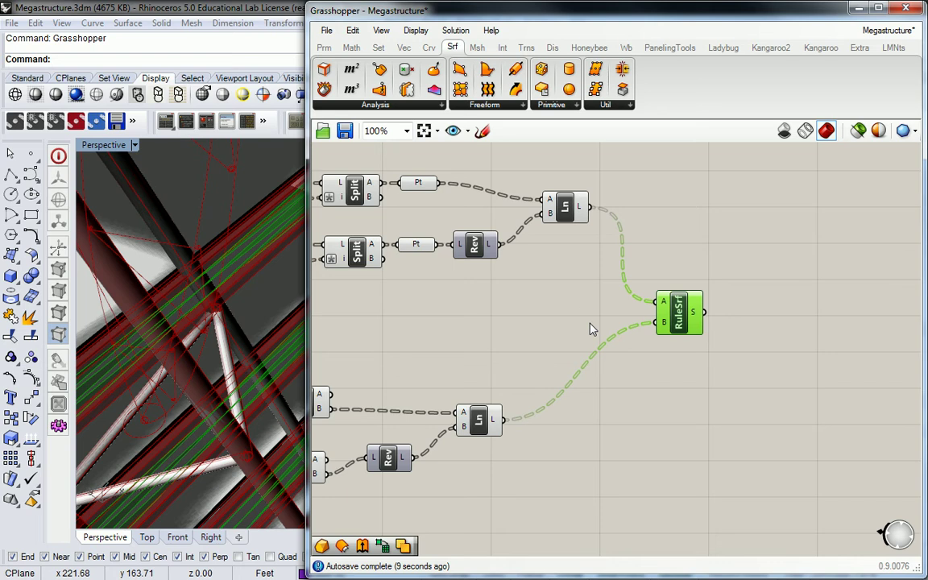
double_click(578, 338)
text(rever)
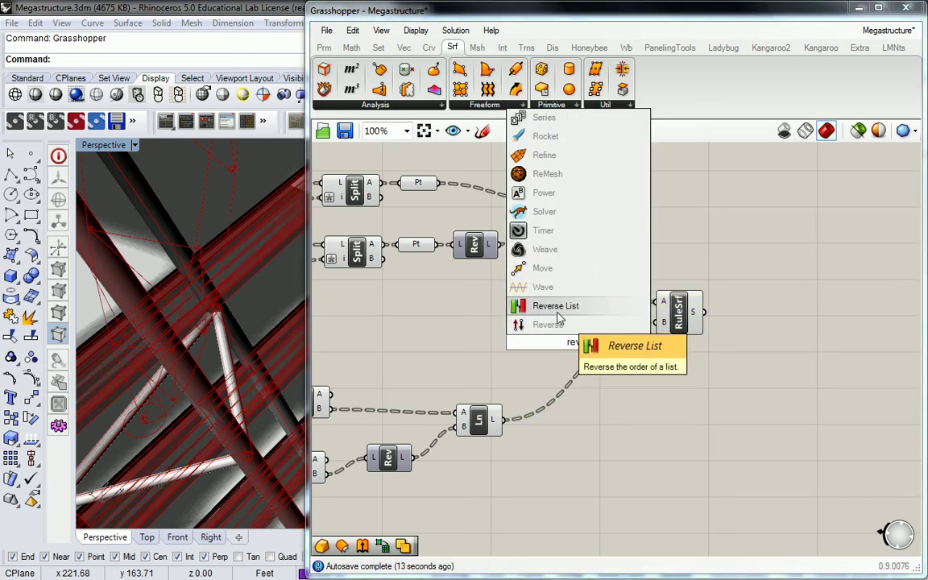
click(433, 48)
click(712, 106)
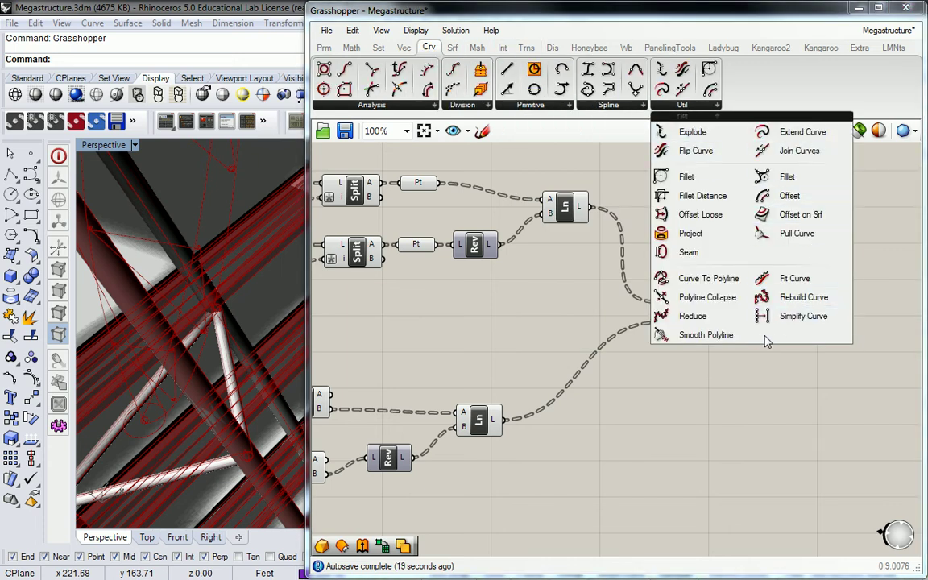
click(348, 105)
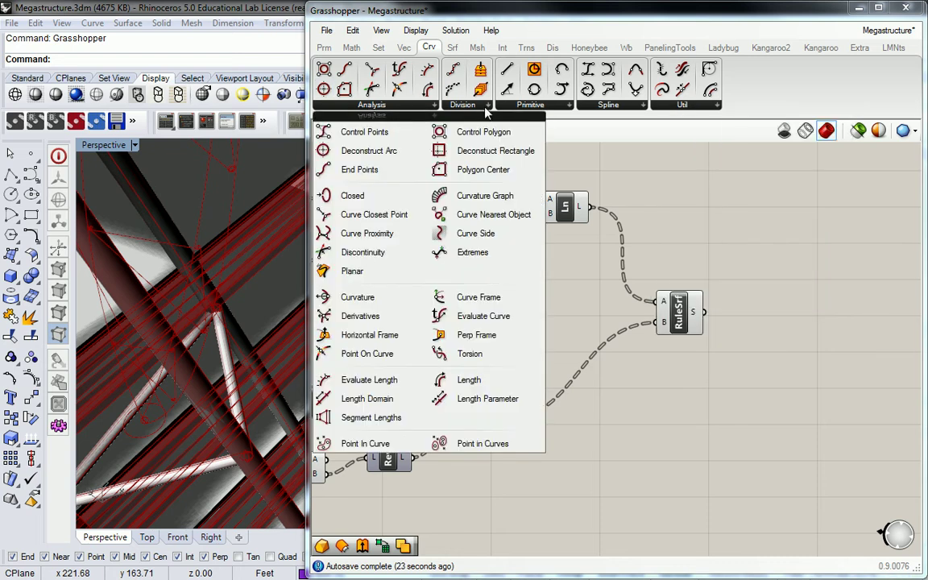
click(681, 105)
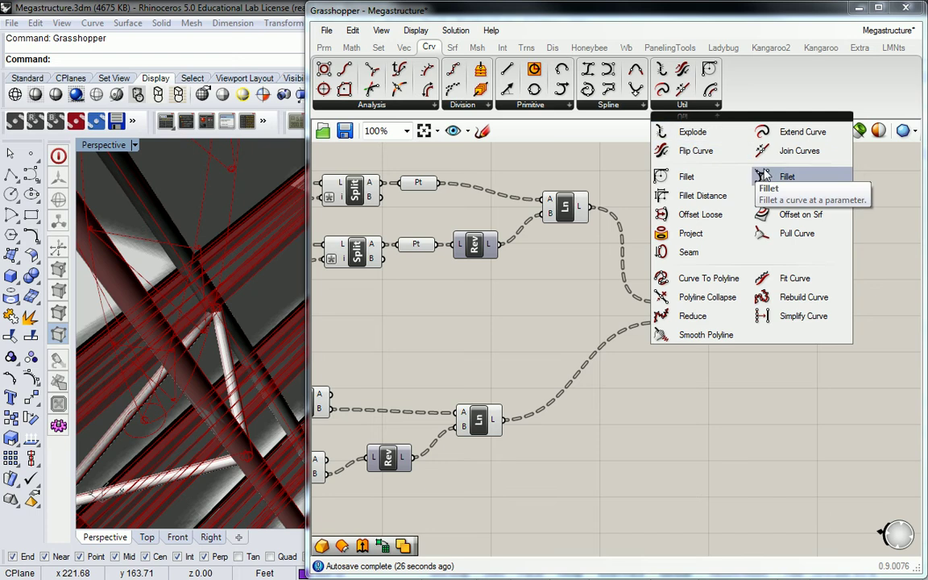
- Insert a Flip Curve component between the lower Line output and the Ruled Surface's B input, and check the beam surfaces
double_click(656, 375)
text(flip)
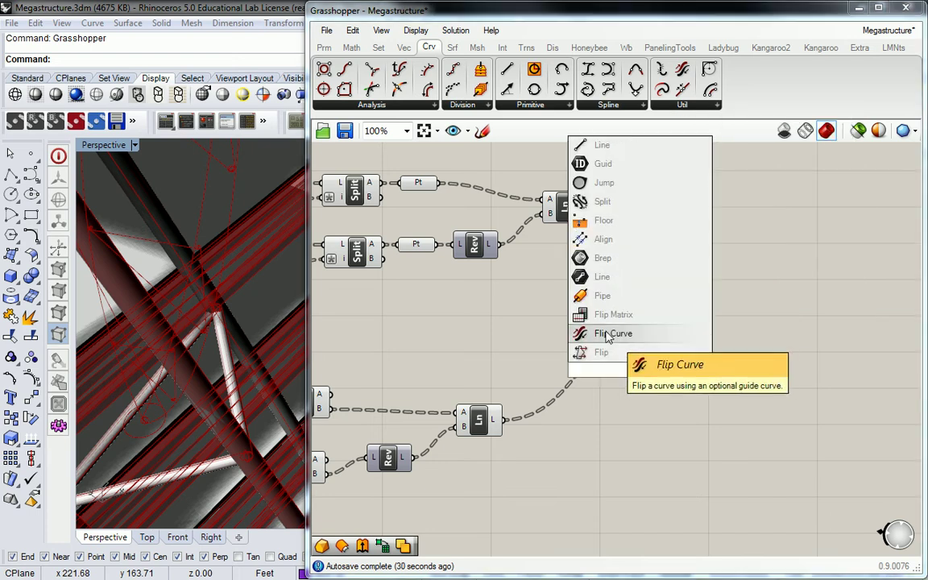
click(612, 338)
drag(641, 369, 586, 391)
drag(504, 420, 662, 322)
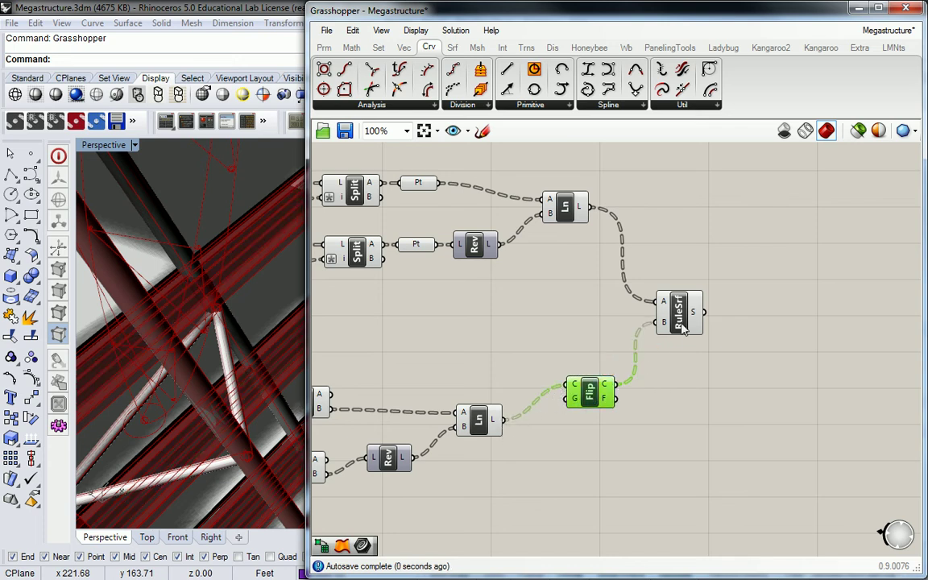
click(673, 329)
right_drag(146, 308, 165, 343)
scroll(168, 370, up, 5)
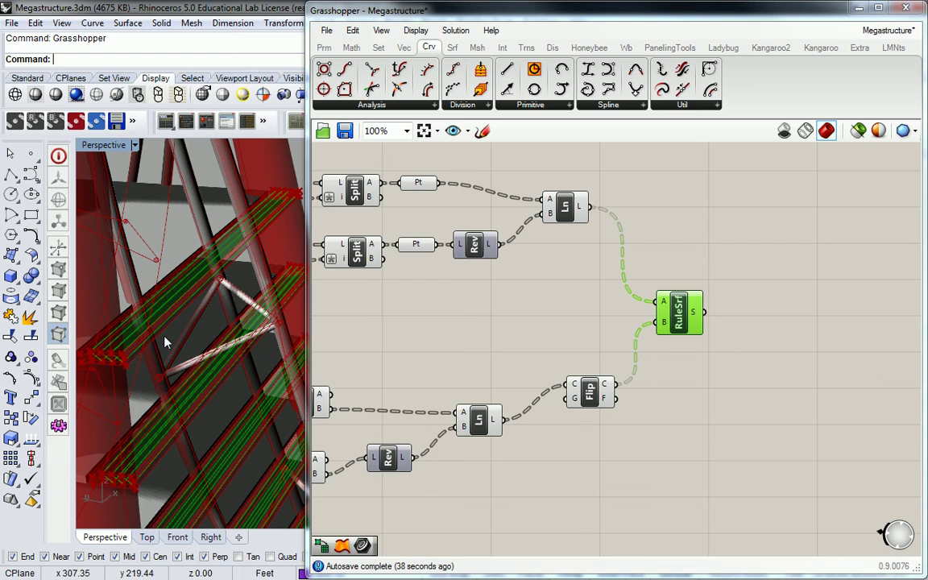
- Enable the preview of the Wires component and both MCol components in the purple facade group
click(758, 207)
scroll(741, 228, down, 10)
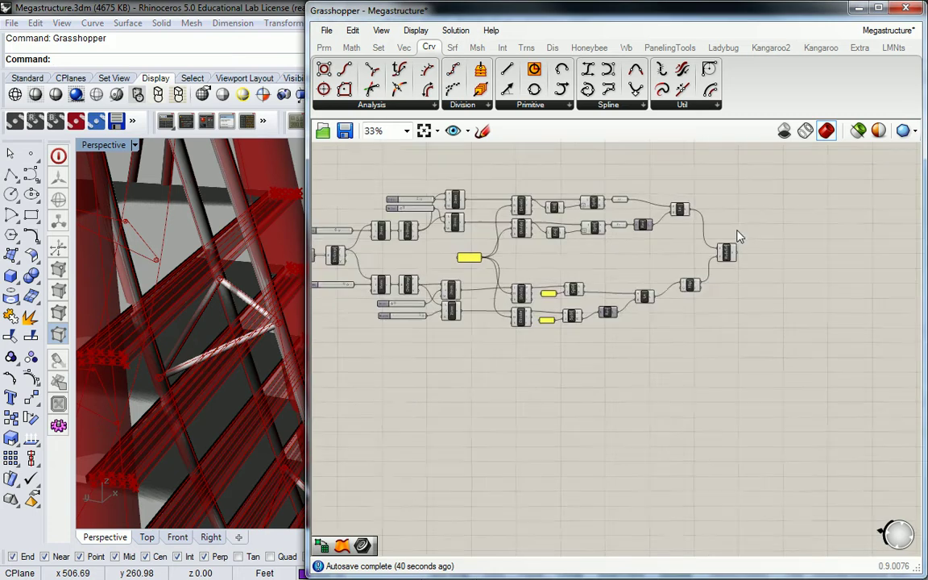
scroll(636, 243, up, 8)
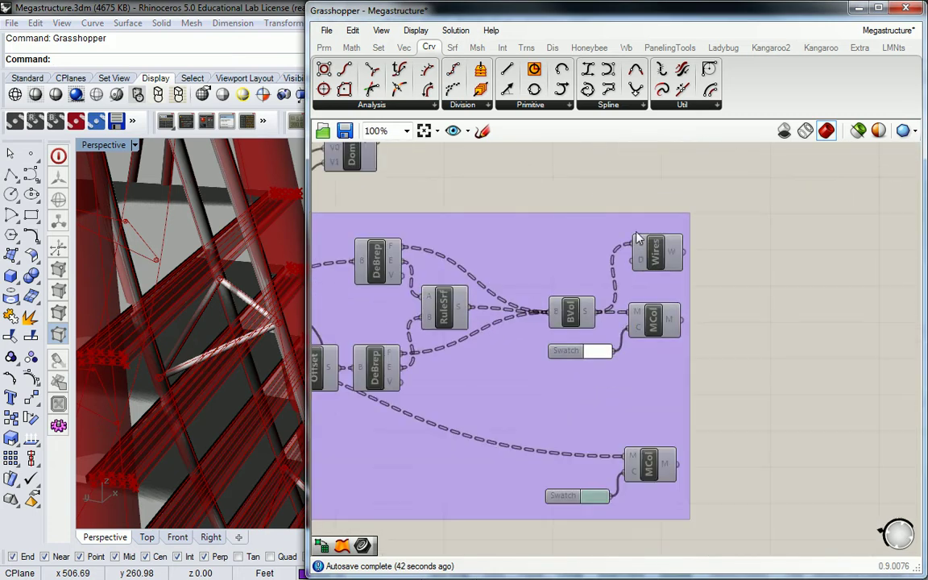
scroll(658, 274, down, 2)
click(646, 291)
right_click(648, 294)
click(684, 317)
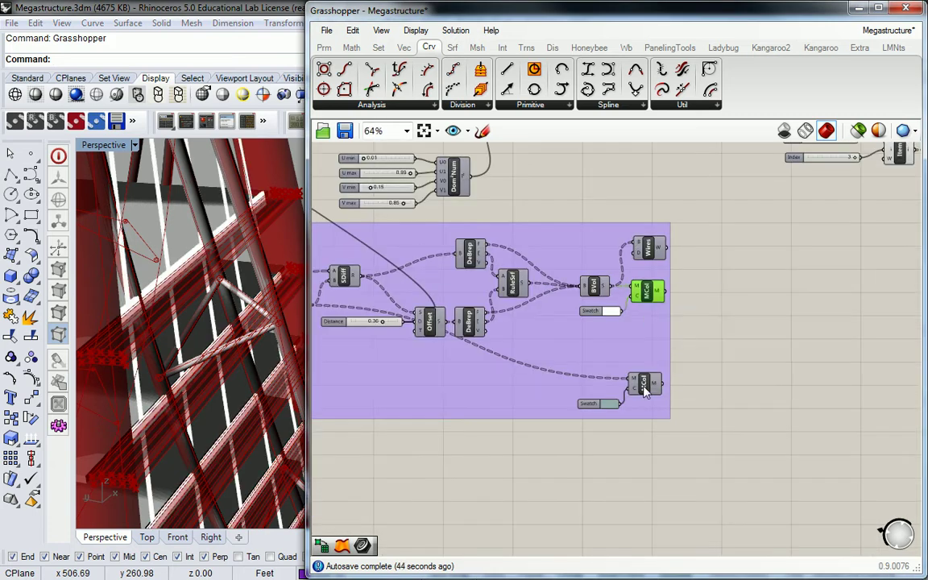
right_click(644, 385)
click(684, 412)
click(649, 245)
right_click(648, 249)
click(689, 277)
click(679, 298)
right_drag(679, 298, 663, 308)
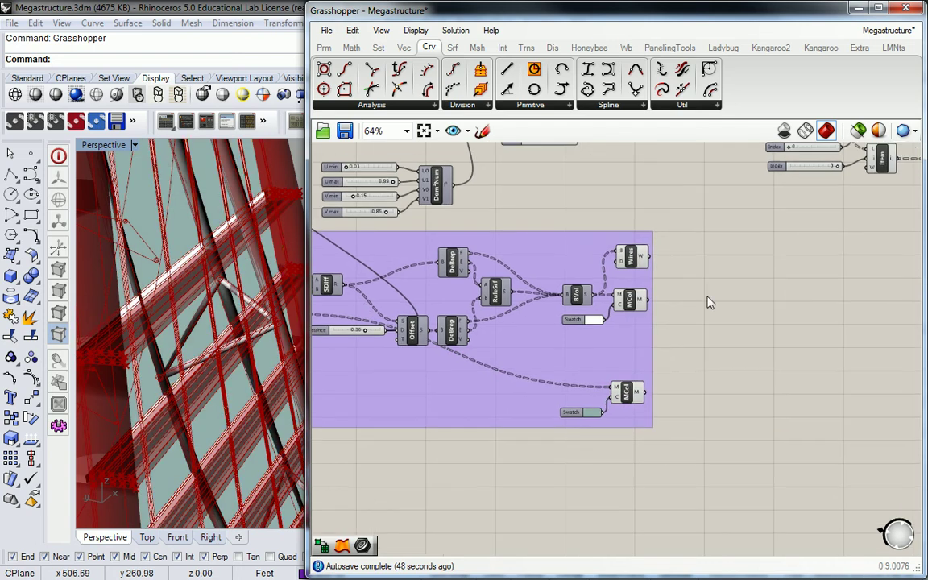
scroll(191, 276, down, 10)
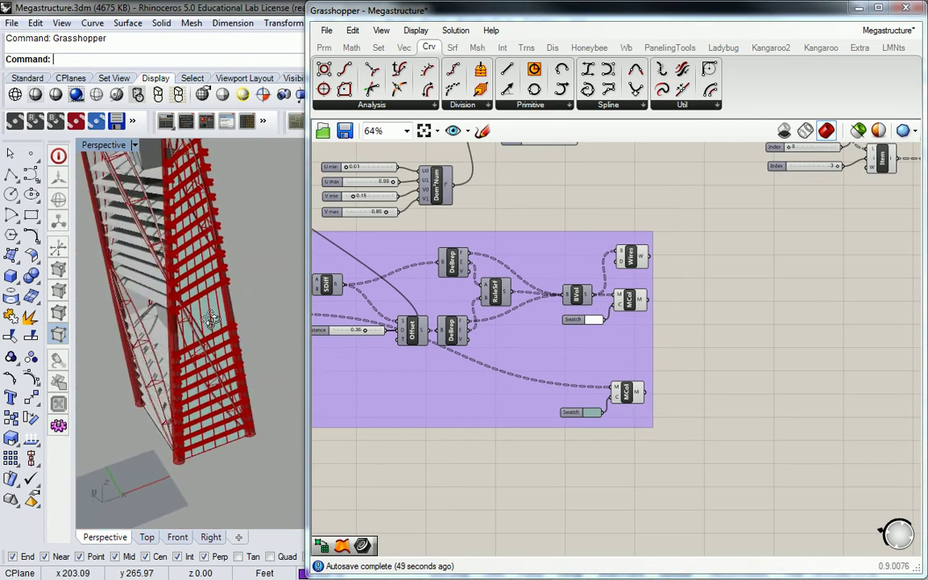
- Copy the facade group's upper MCol component with its white colour swatch next to the new Ruled Surface component
right_drag(682, 245, 602, 239)
click(559, 288)
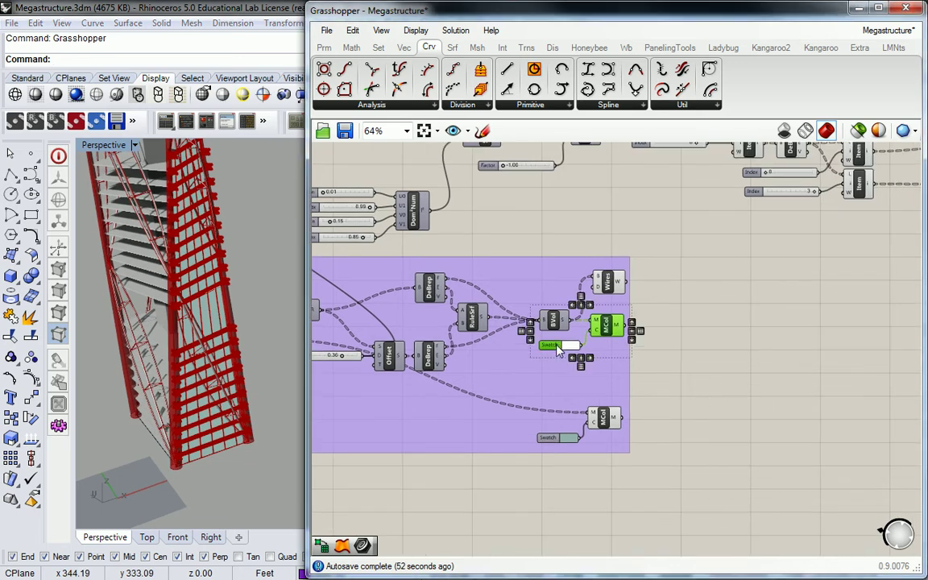
shift+click(501, 313)
right_drag(613, 303, 580, 371)
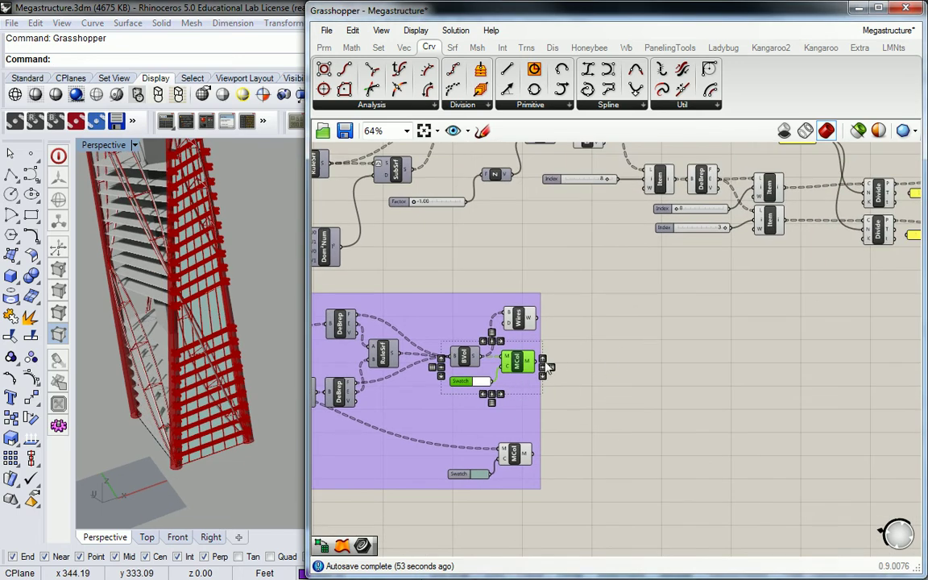
right_drag(676, 311, 653, 319)
drag(391, 421, 788, 316)
right_drag(788, 314, 601, 401)
drag(600, 400, 830, 370)
right_drag(841, 355, 657, 422)
drag(652, 438, 766, 368)
click(749, 331)
- Connect the Ruled Surface's S output to the copied MCol component's M input and inspect the white beams
scroll(749, 332, up, 2)
right_drag(749, 331, 682, 319)
drag(630, 336, 678, 371)
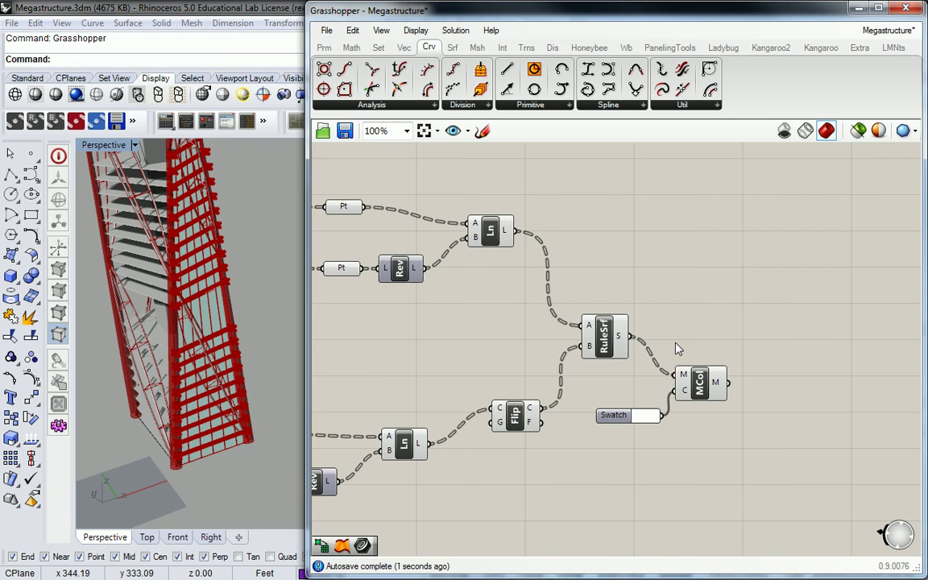
right_drag(665, 350, 744, 300)
drag(664, 277, 817, 382)
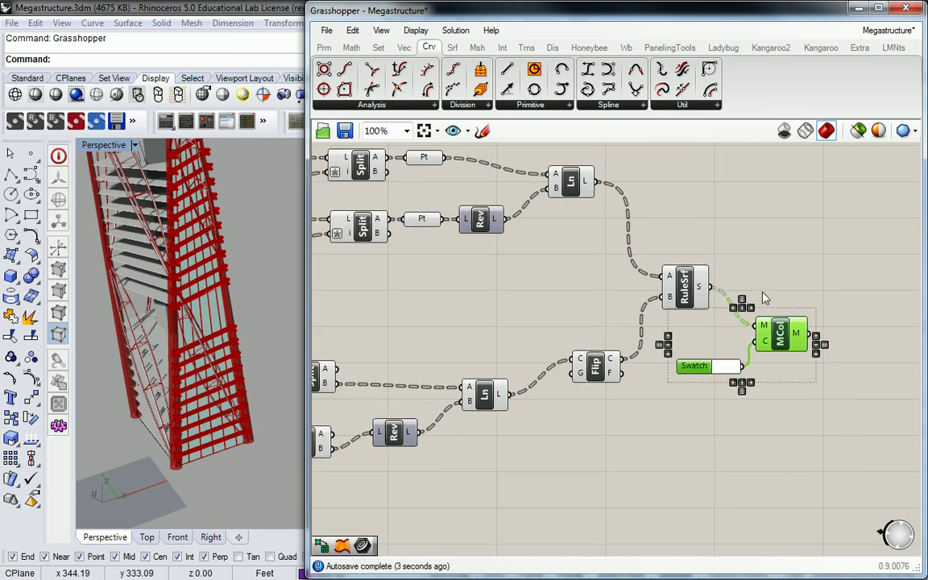
click(699, 208)
scroll(197, 302, up, 5)
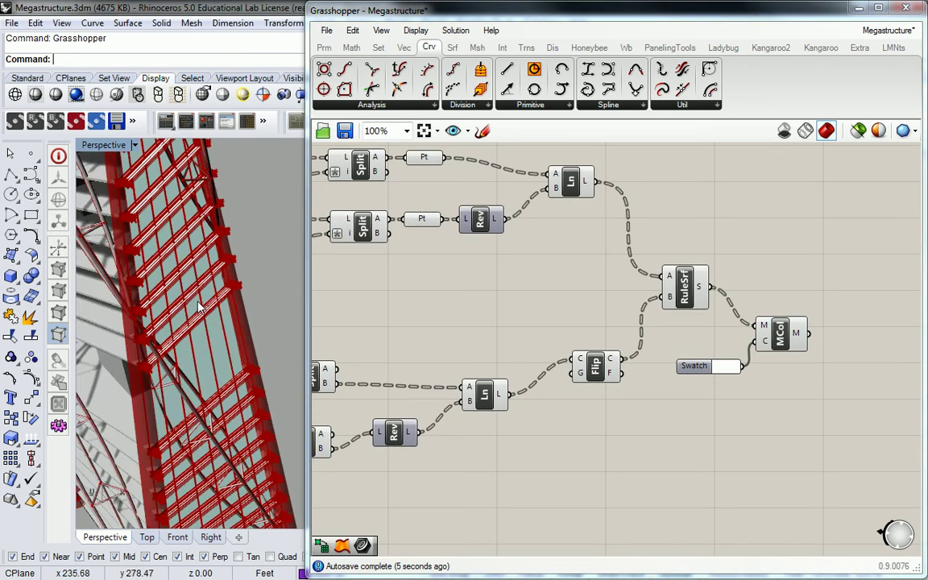
mouse_move(198, 302)
right_down()
mouse_move(214, 316)
mouse_move(208, 283)
mouse_move(176, 298)
mouse_move(215, 277)
mouse_move(205, 283)
right_up()
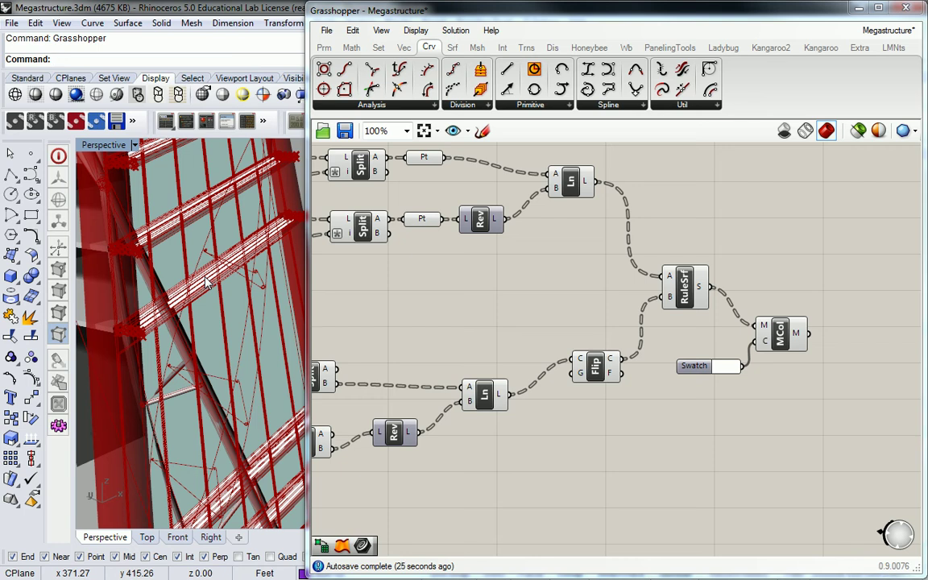
- Rearrange the beam definition and the purple facade group so they sit close together on the canvas
scroll(475, 255, down, 8)
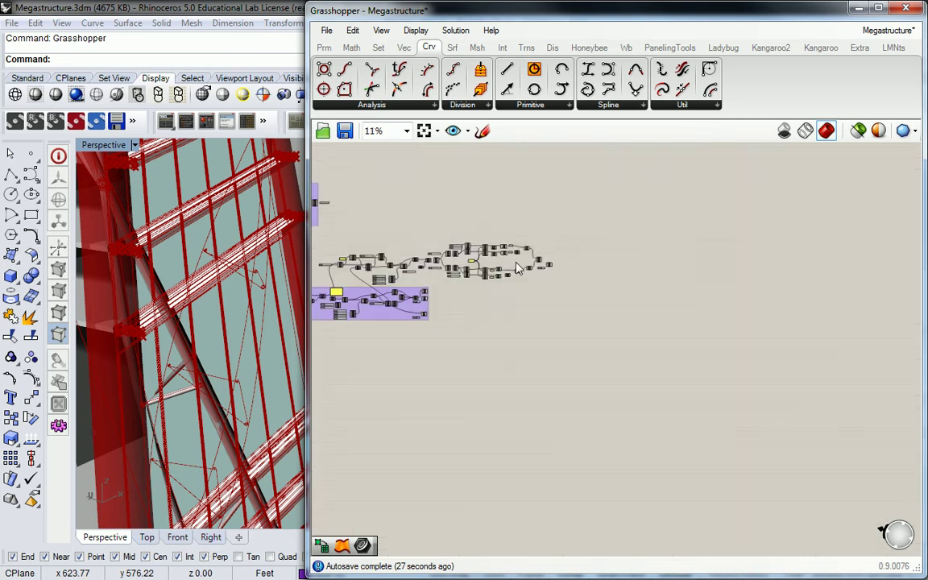
scroll(616, 250, up, 2)
right_drag(513, 378, 619, 352)
drag(719, 397, 444, 300)
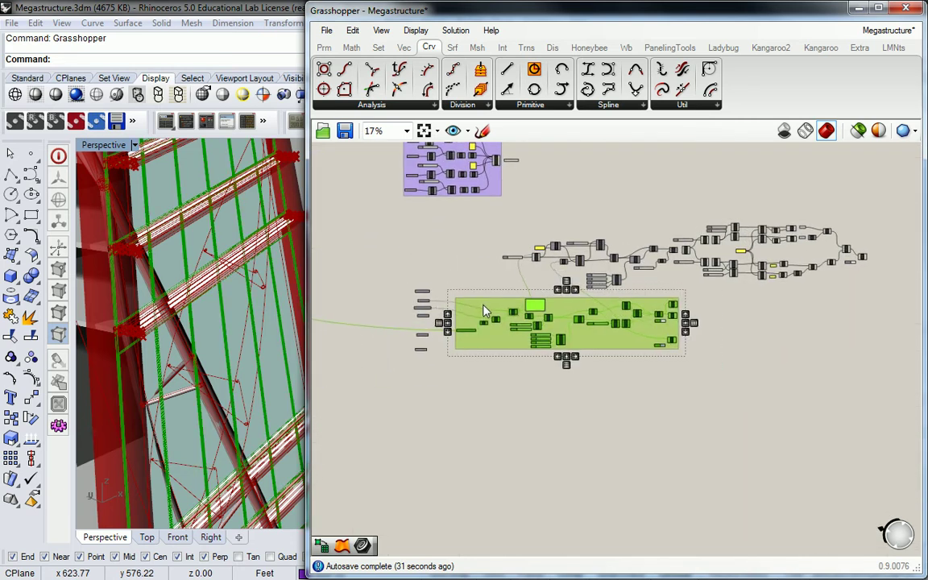
right_drag(612, 268, 580, 274)
drag(868, 199, 484, 295)
drag(586, 287, 607, 266)
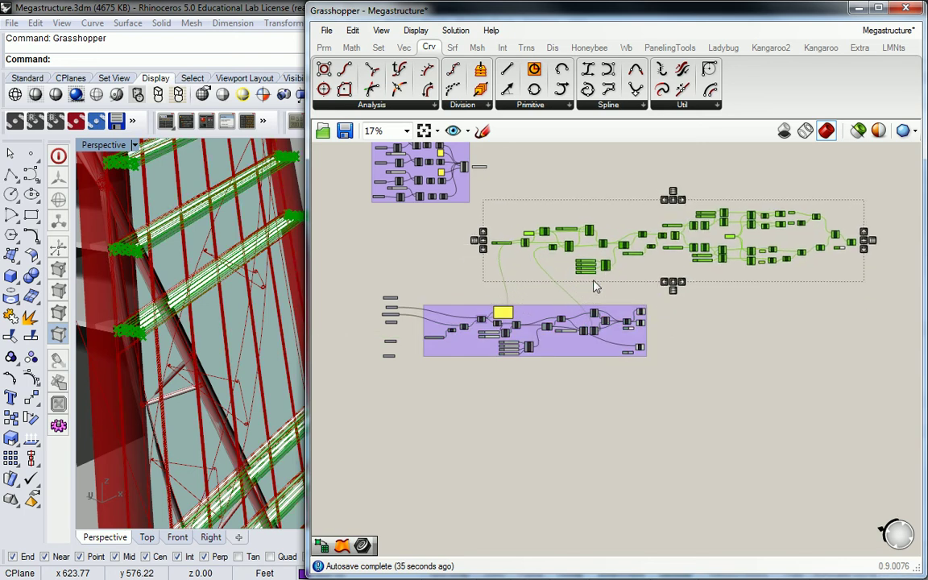
drag(566, 314, 577, 288)
click(417, 276)
- Group the whole beam definition together with the purple facade group
scroll(418, 276, up, 1)
right_drag(557, 276, 408, 308)
scroll(426, 305, down, 1)
right_drag(499, 291, 574, 286)
scroll(616, 283, down, 1)
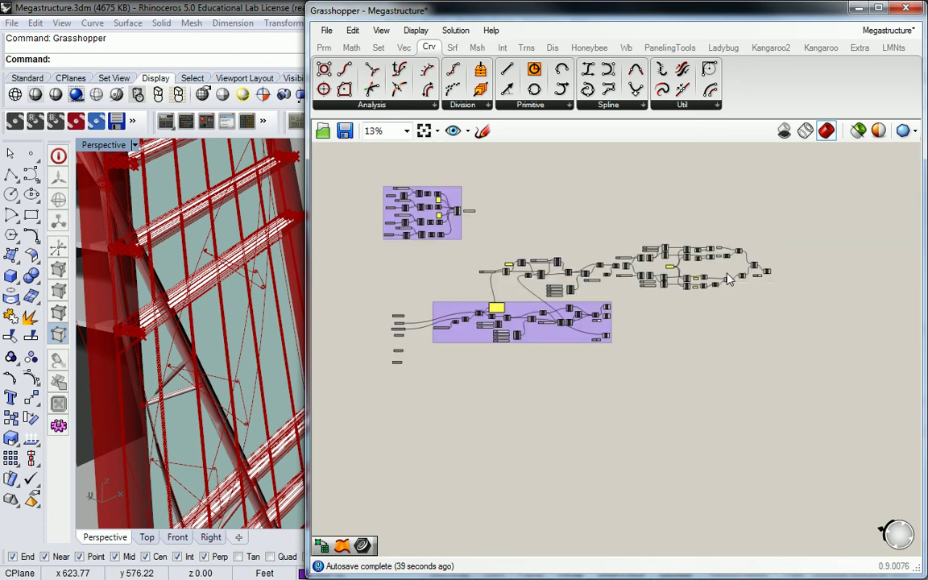
drag(802, 250, 448, 357)
key(ctrl+g)
click(672, 219)
- Examine the BASE FACADE input surfaces, their connections to the new group, and the four yellow groups elsewhere on the canvas
right_drag(620, 311, 717, 284)
scroll(501, 300, up, 7)
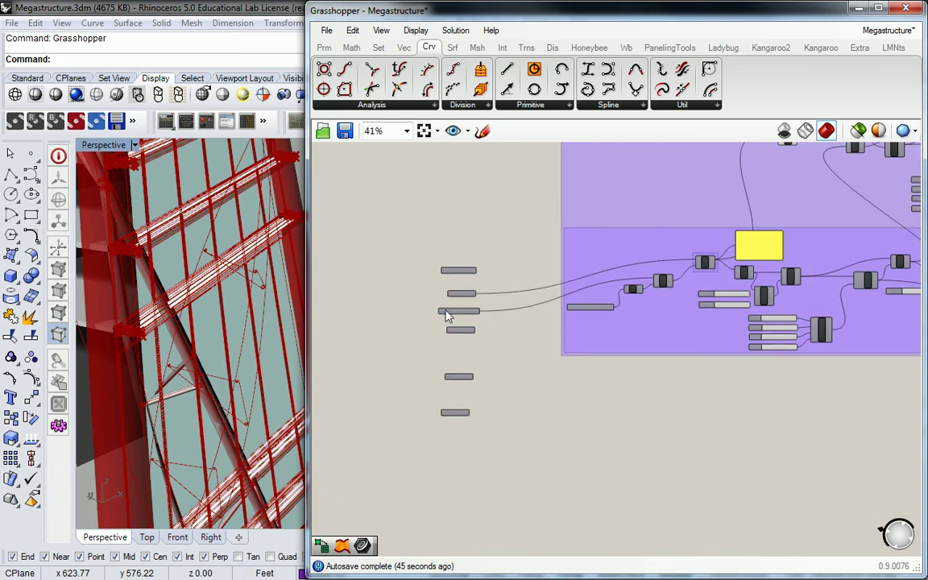
scroll(495, 286, down, 3)
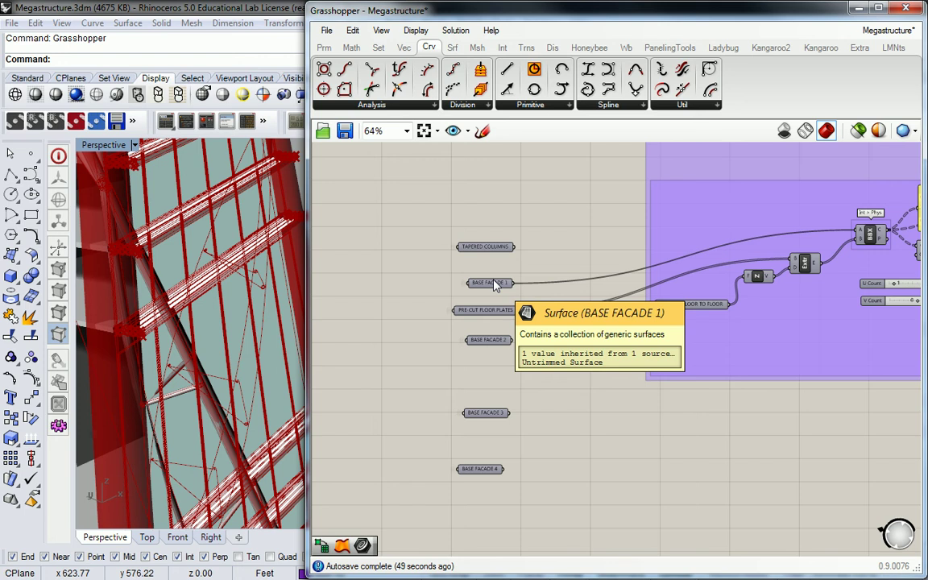
scroll(592, 376, down, 7)
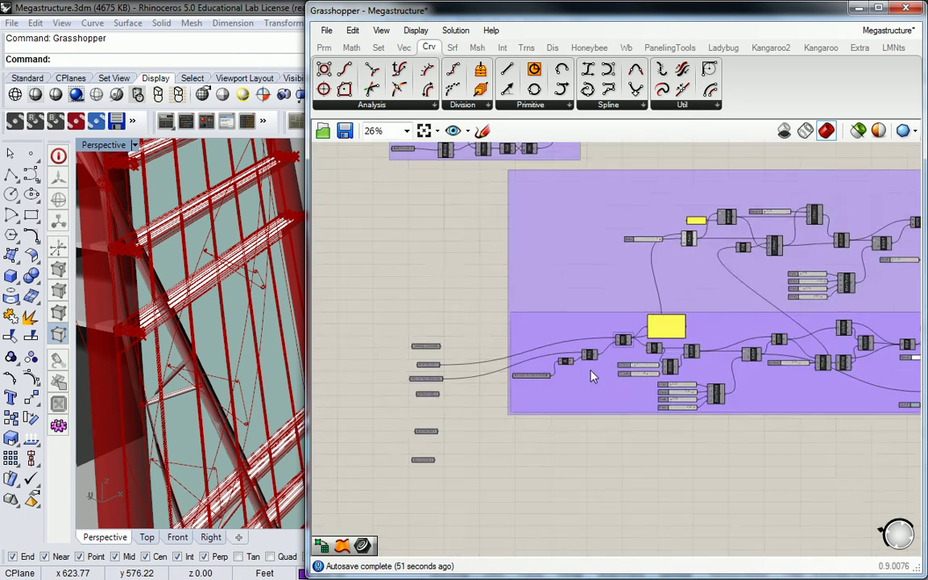
scroll(515, 169, down, 6)
right_drag(468, 156, 668, 166)
right_drag(364, 231, 452, 230)
scroll(601, 224, up, 3)
scroll(602, 258, down, 3)
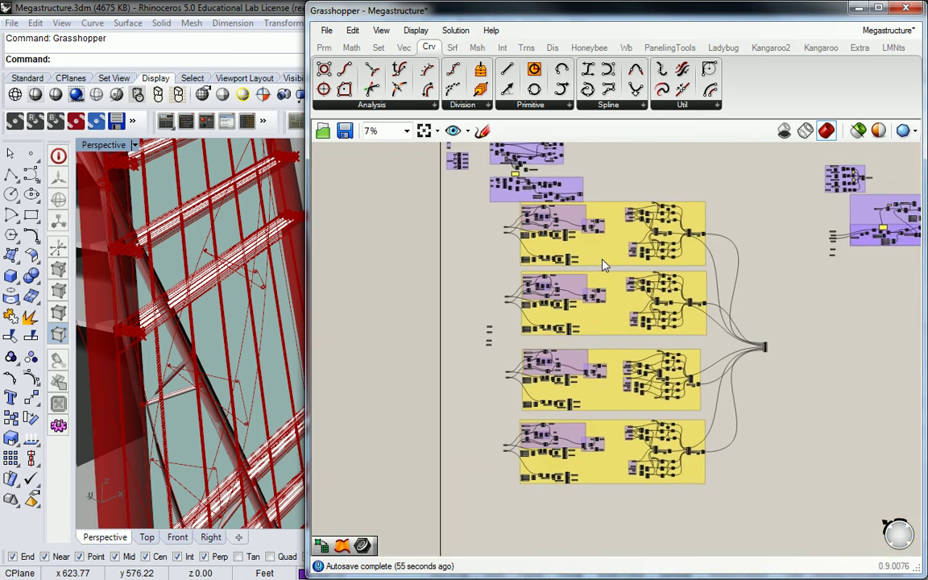
scroll(462, 317, up, 4)
drag(404, 265, 488, 390)
scroll(499, 376, down, 2)
scroll(545, 306, down, 3)
right_drag(659, 285, 538, 304)
right_drag(707, 246, 531, 299)
scroll(486, 322, up, 8)
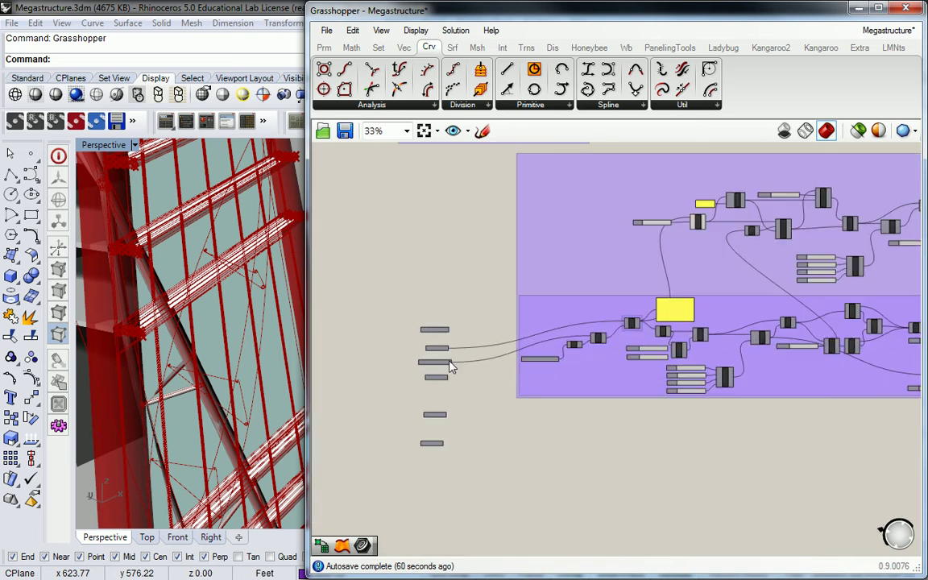
mouse_move(457, 325)
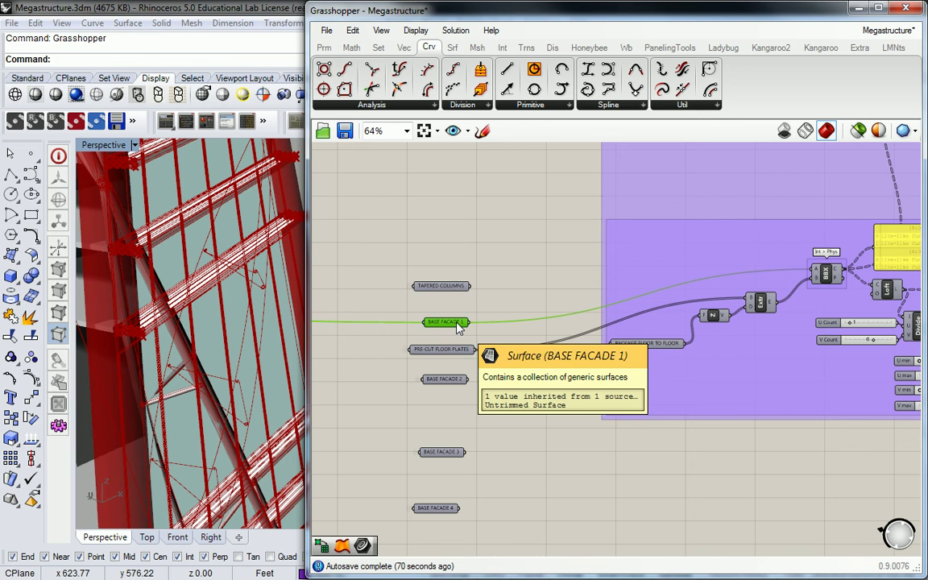
scroll(553, 255, down, 5)
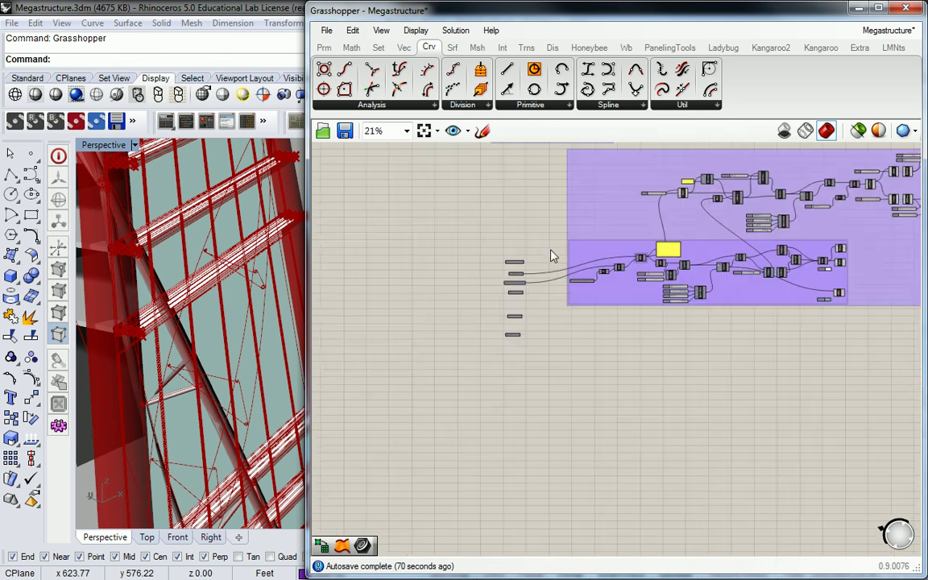
right_drag(572, 282, 578, 256)
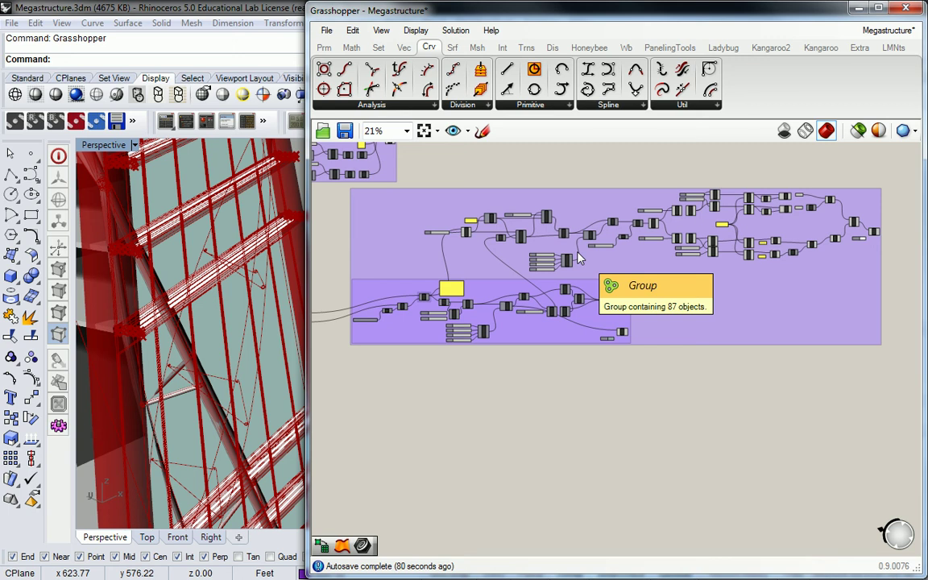
- Turn off the preview of the beam definition's components, leaving only the final MCol component's preview on
scroll(735, 213, up, 3)
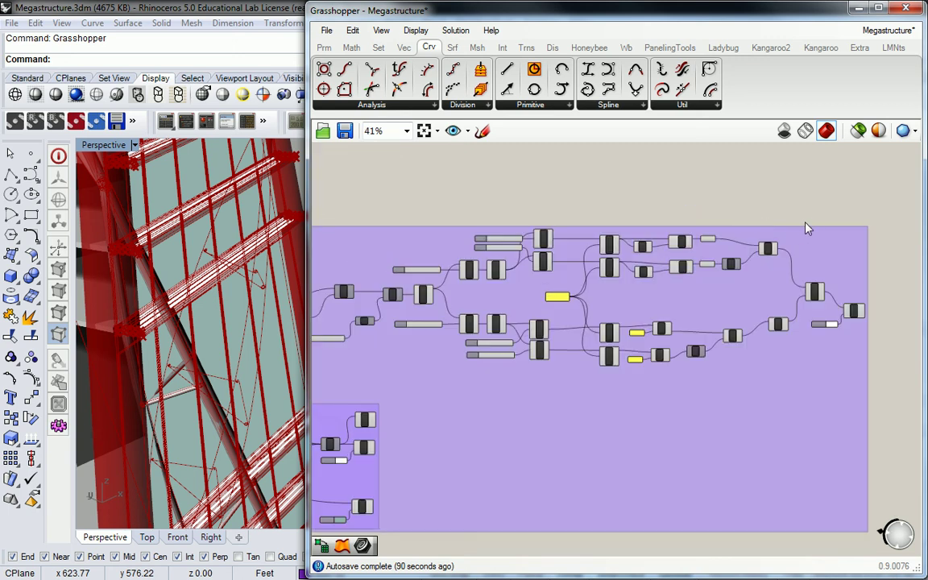
drag(842, 200, 429, 393)
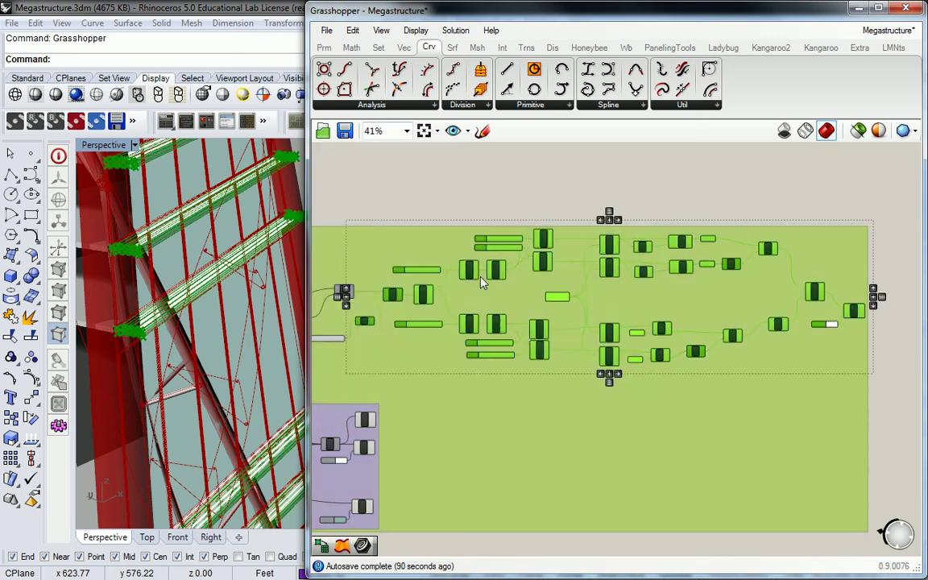
middle_click(481, 273)
click(605, 190)
right_drag(249, 290, 263, 276)
scroll(813, 298, up, 2)
click(872, 296)
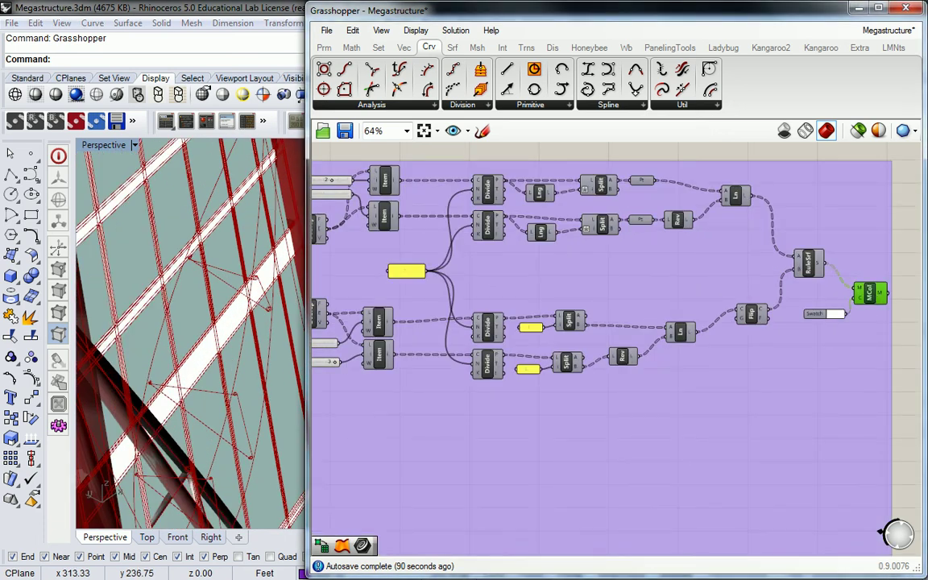
click(898, 163)
- Enable the preview of the final Ruled Surface component and of the Extrude component in the beam definition
click(804, 259)
right_click(806, 262)
click(824, 295)
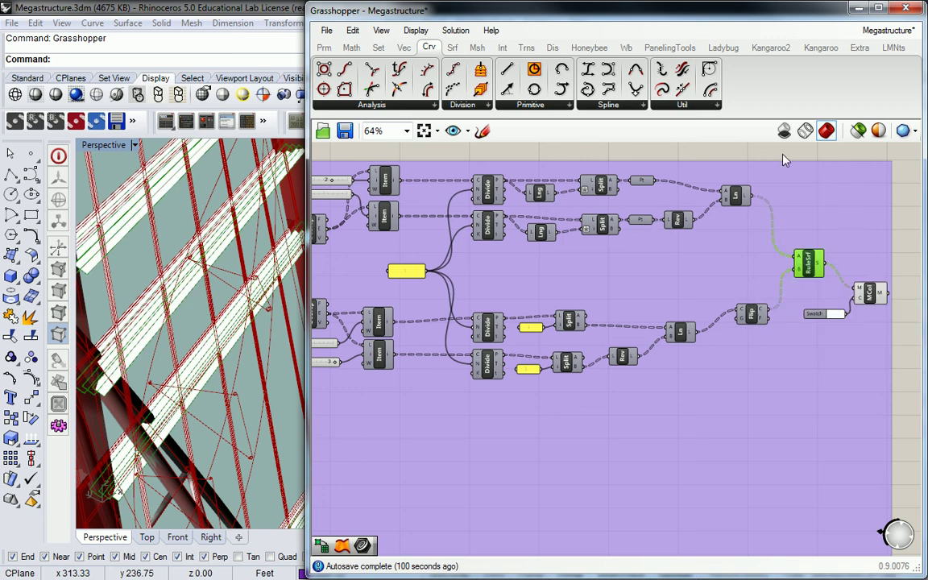
click(783, 155)
right_drag(613, 267, 757, 266)
right_drag(615, 236, 779, 239)
right_drag(581, 226, 681, 230)
click(555, 277)
right_click(556, 277)
click(590, 302)
click(604, 155)
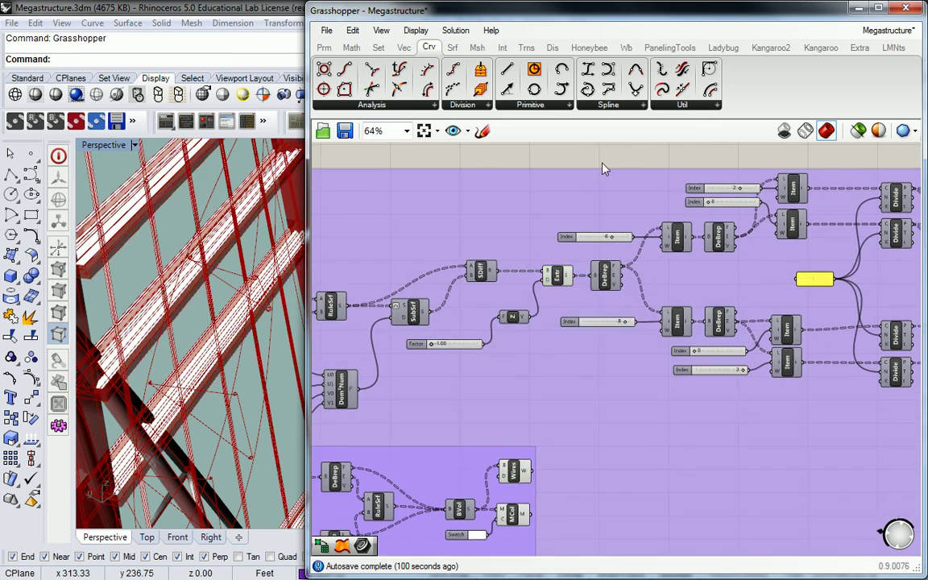
- Narrow the Grasshopper window to widen the perspective view, and inspect the beams along the facade
scroll(602, 165, down, 1)
right_drag(276, 287, 264, 323)
scroll(202, 327, up, 5)
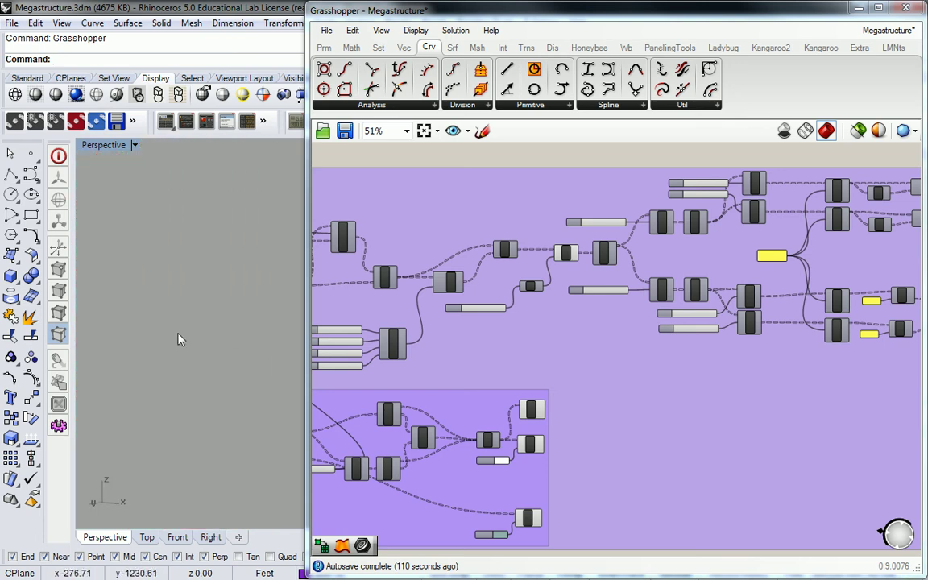
drag(307, 175, 579, 186)
shift+right_drag(267, 243, 468, 244)
right_drag(312, 342, 334, 191)
scroll(282, 345, up, 5)
scroll(334, 191, up, 7)
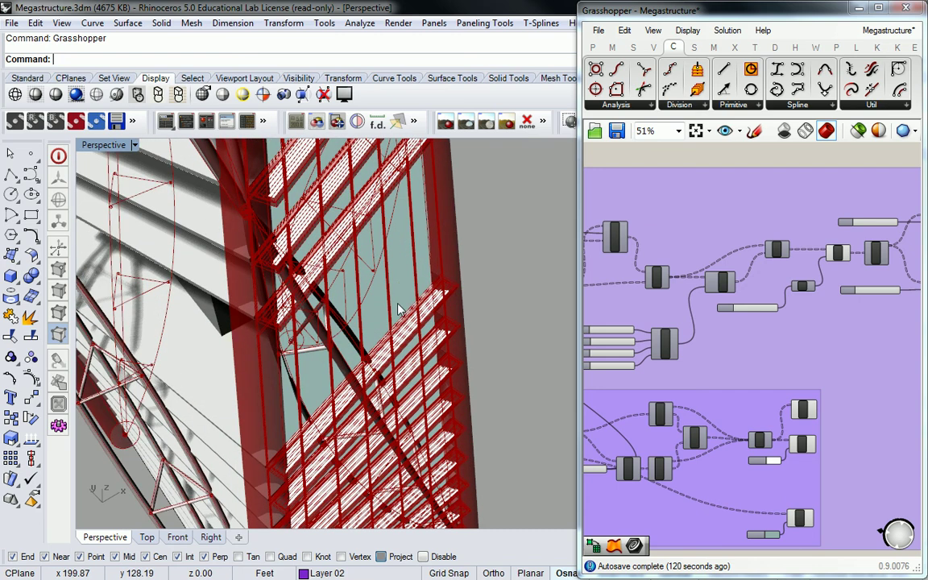
scroll(412, 302, up, 2)
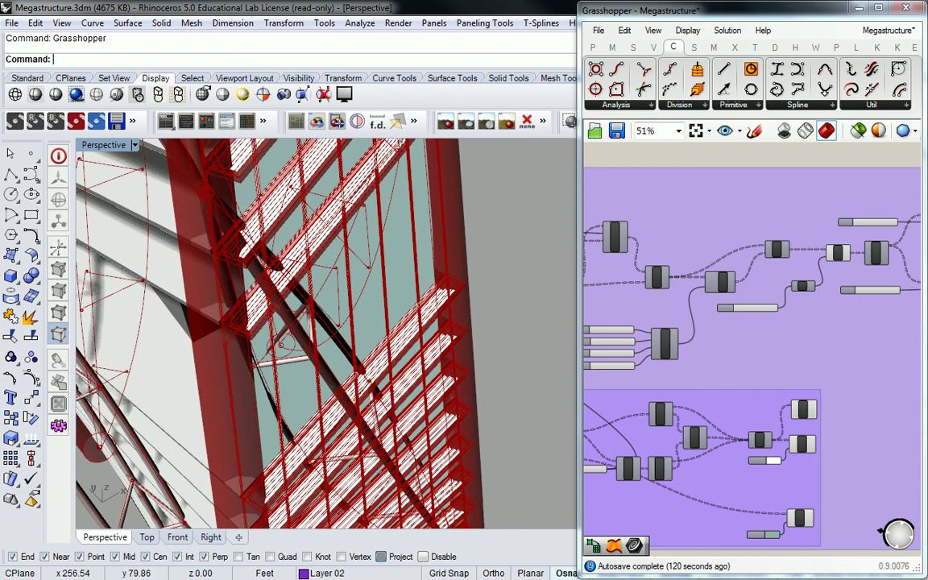
- Review the Flip, Ruled Surface and MCol components at the end of the beam definition
right_drag(862, 183, 624, 206)
right_drag(800, 264, 707, 272)
right_drag(842, 270, 729, 274)
right_drag(865, 282, 723, 284)
scroll(801, 288, up, 4)
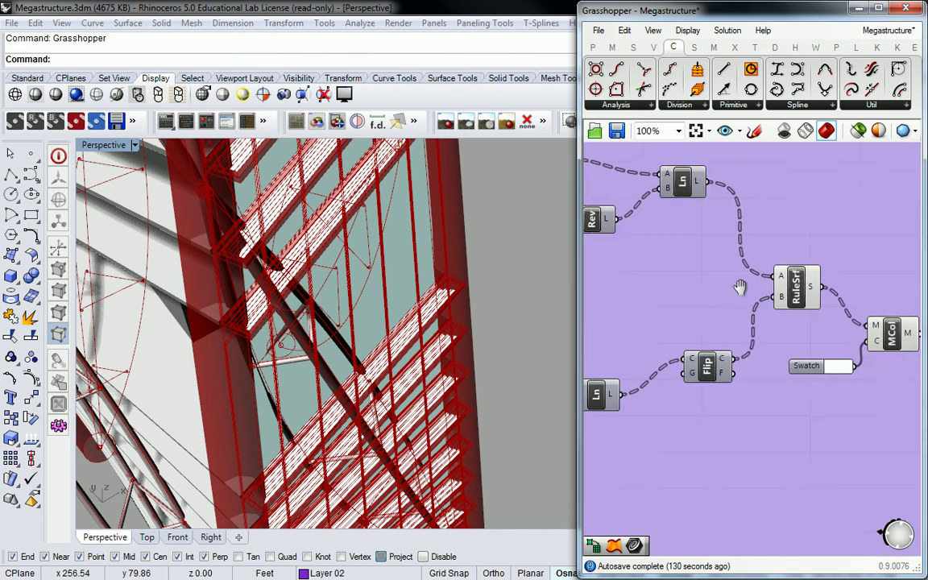